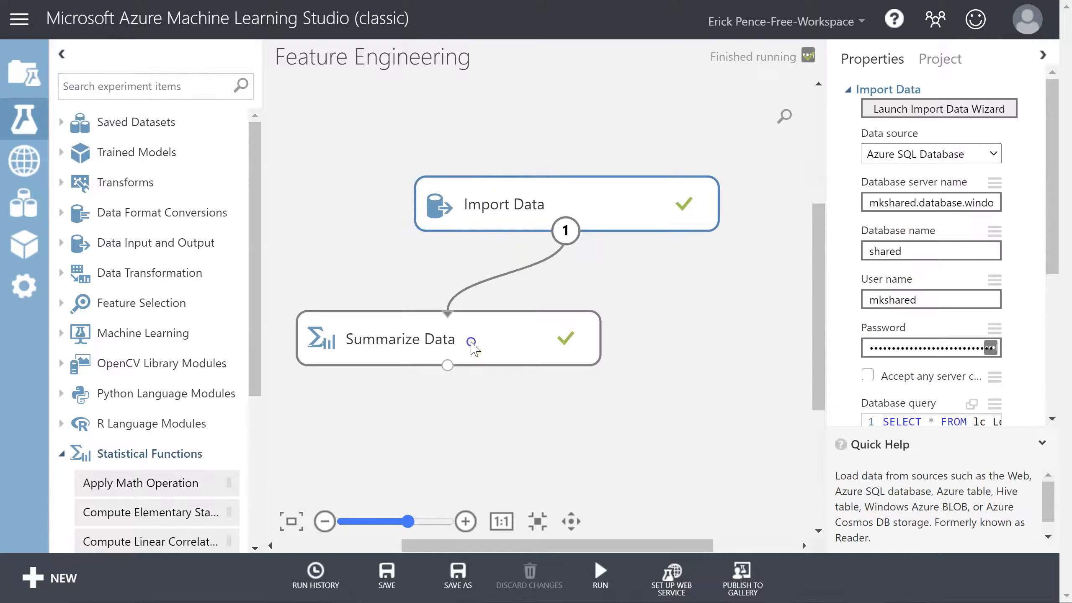
Add an Edit Metadata module below Import Data, with Summarize Data moved aside, and connect Import Data's output to it
click(162, 86)
text(edit me)
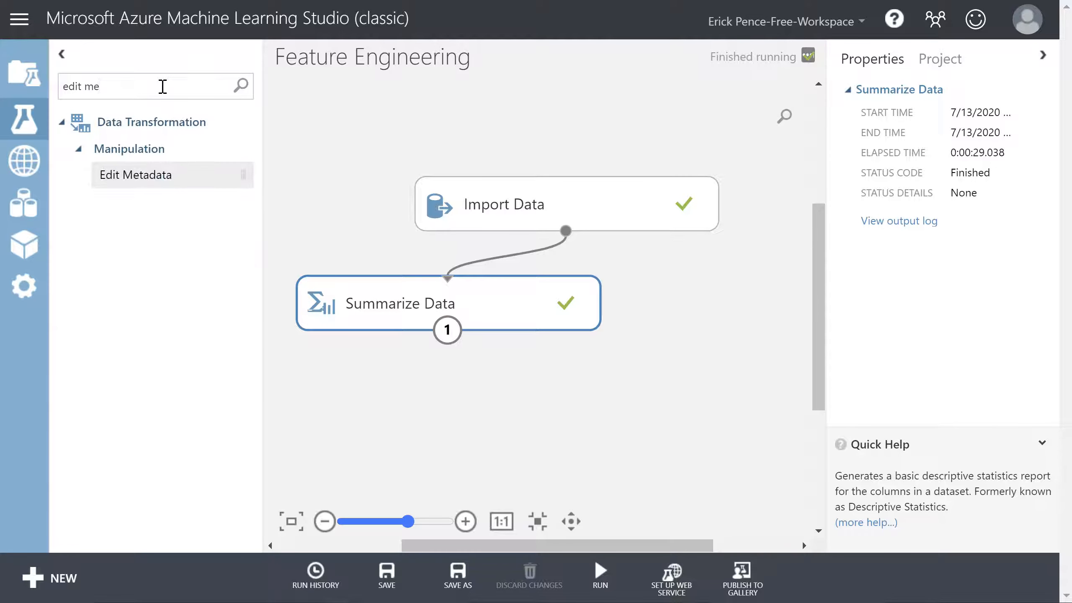
drag(139, 180, 556, 397)
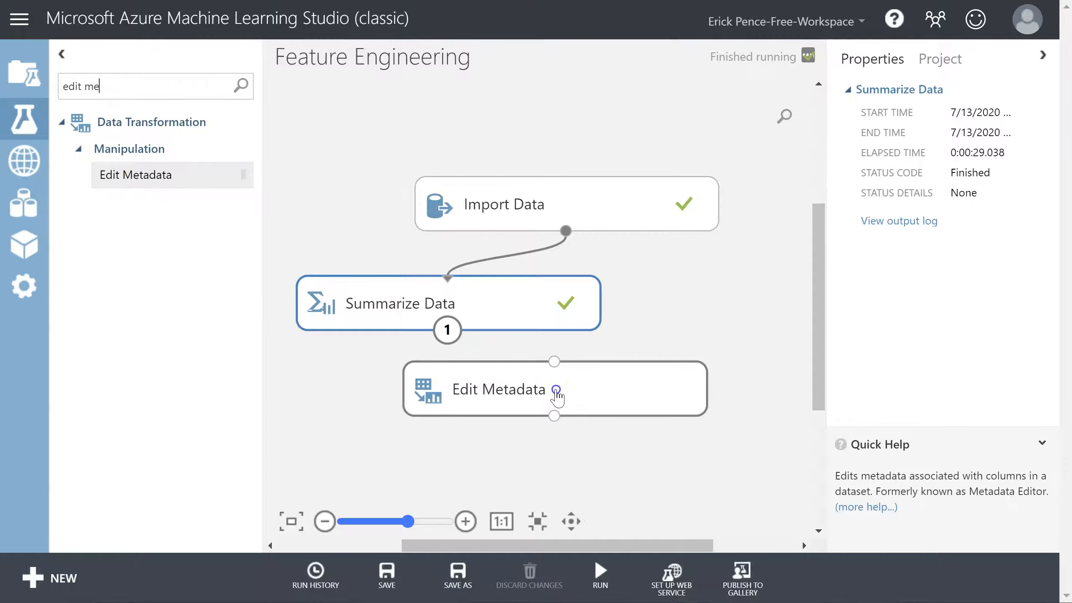
drag(522, 313, 454, 312)
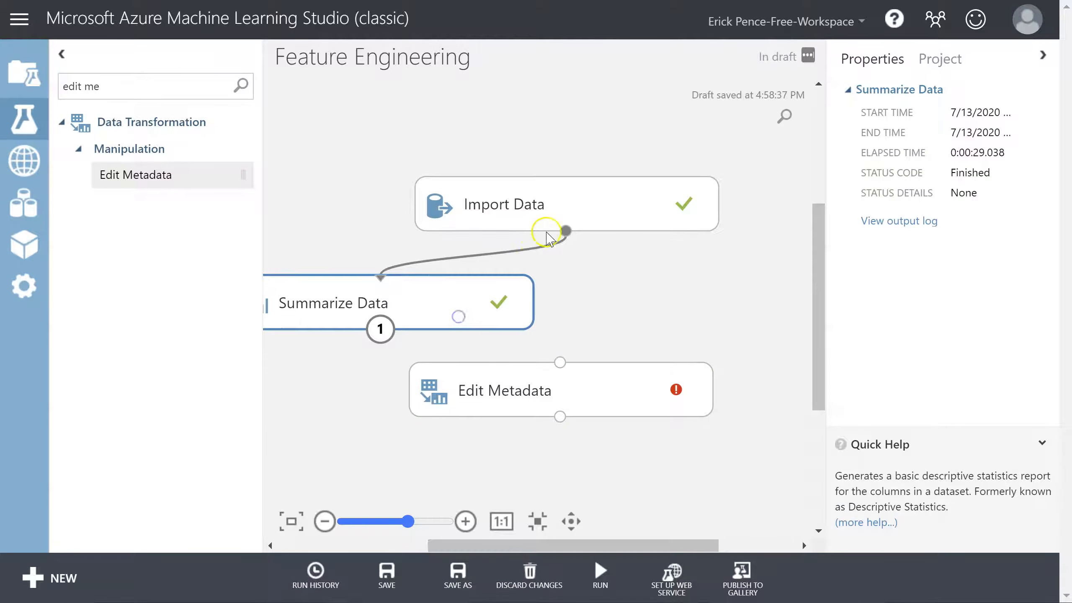
drag(565, 231, 580, 391)
click(584, 382)
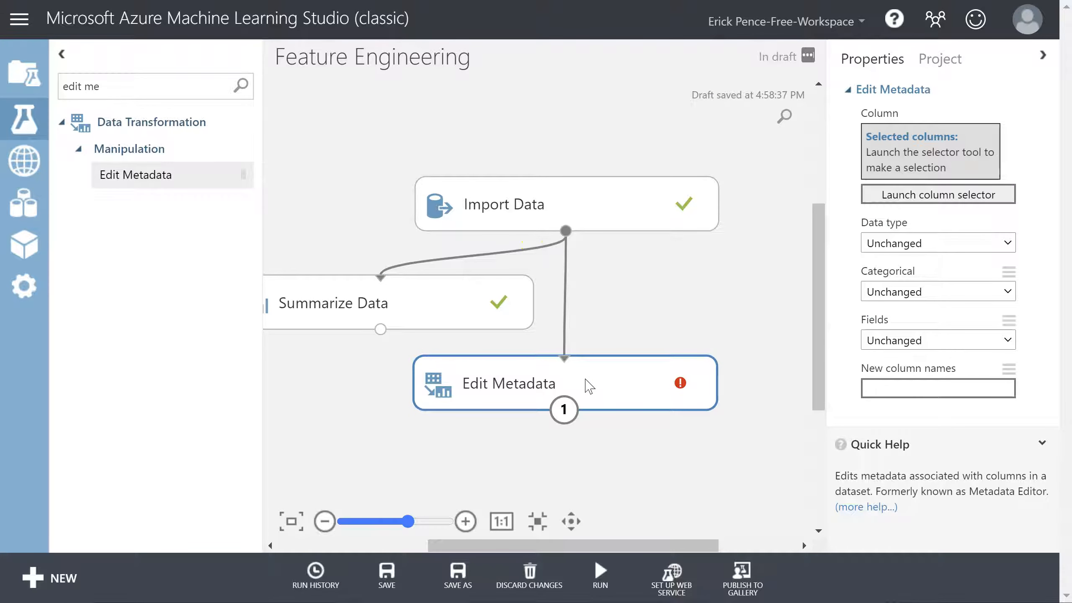
Visualize the Import Data results dataset and examine the statistics of the funded_amnt column
right_click(618, 196)
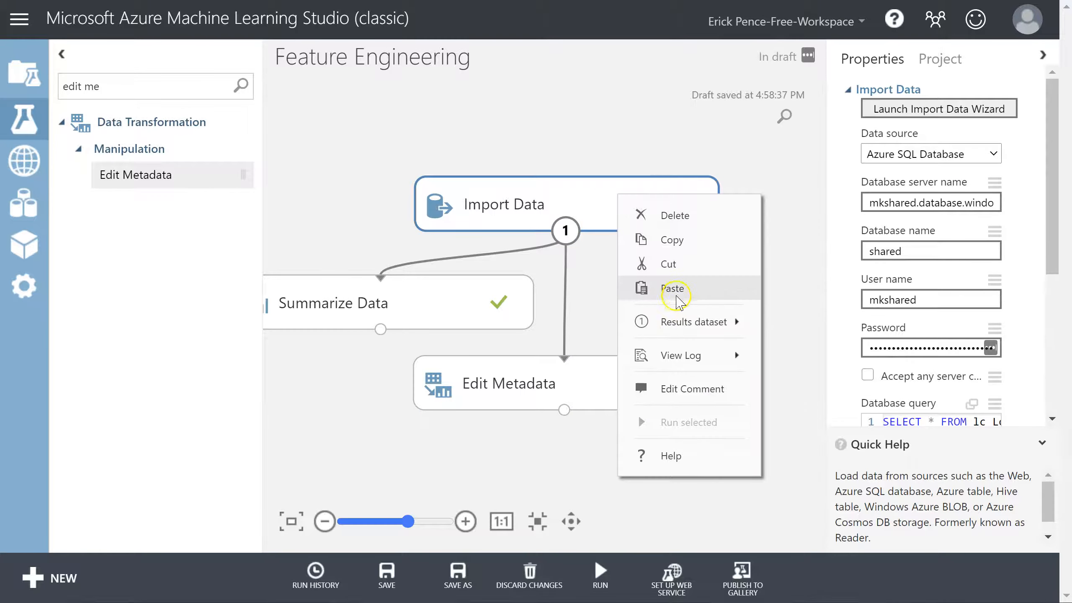
mouse_move(714, 327)
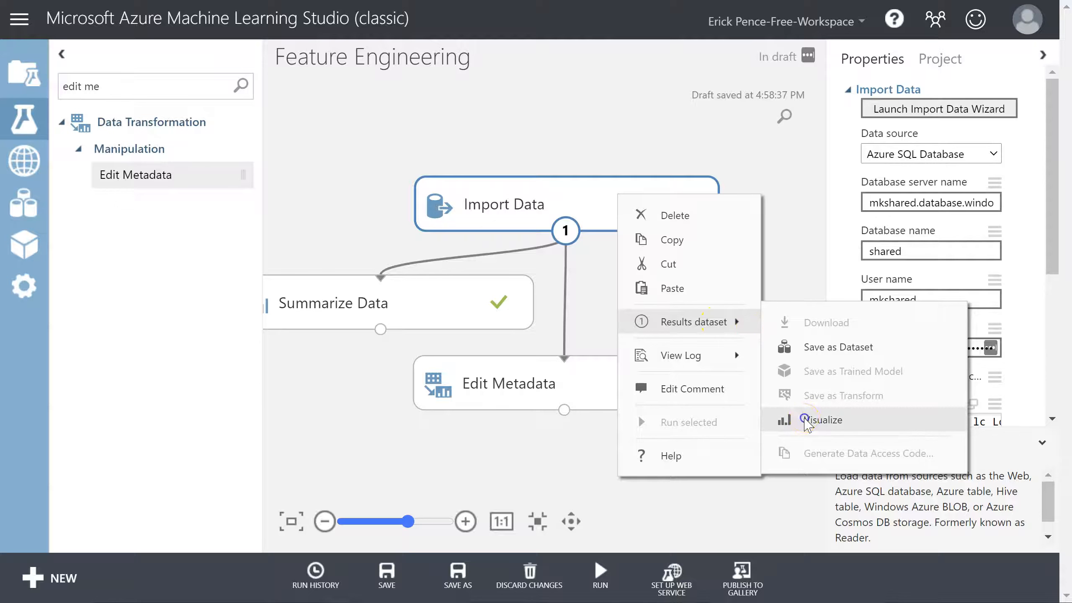
click(807, 422)
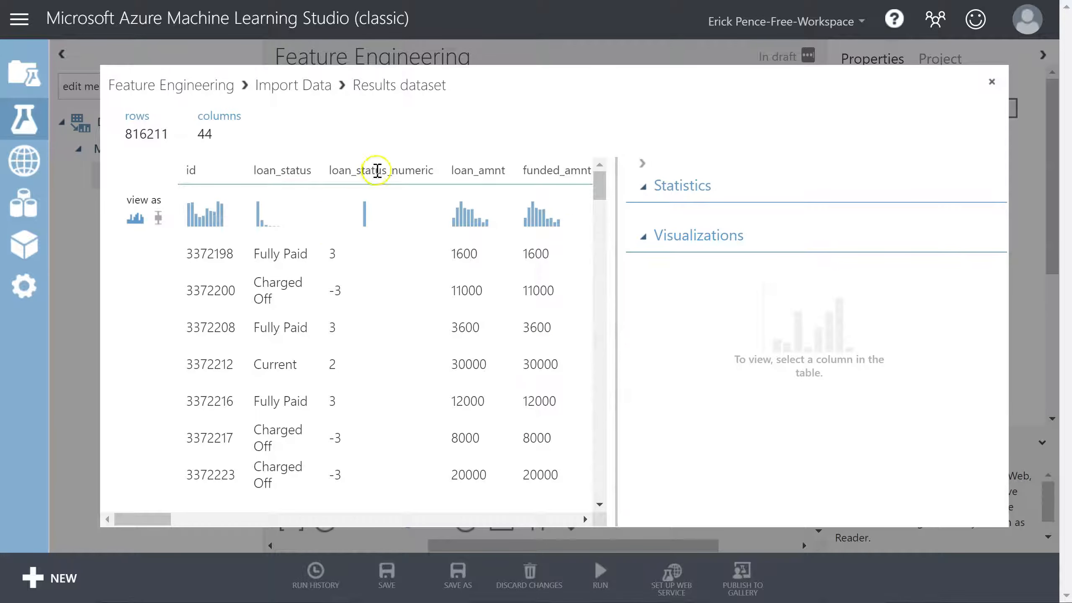
drag(150, 519, 188, 517)
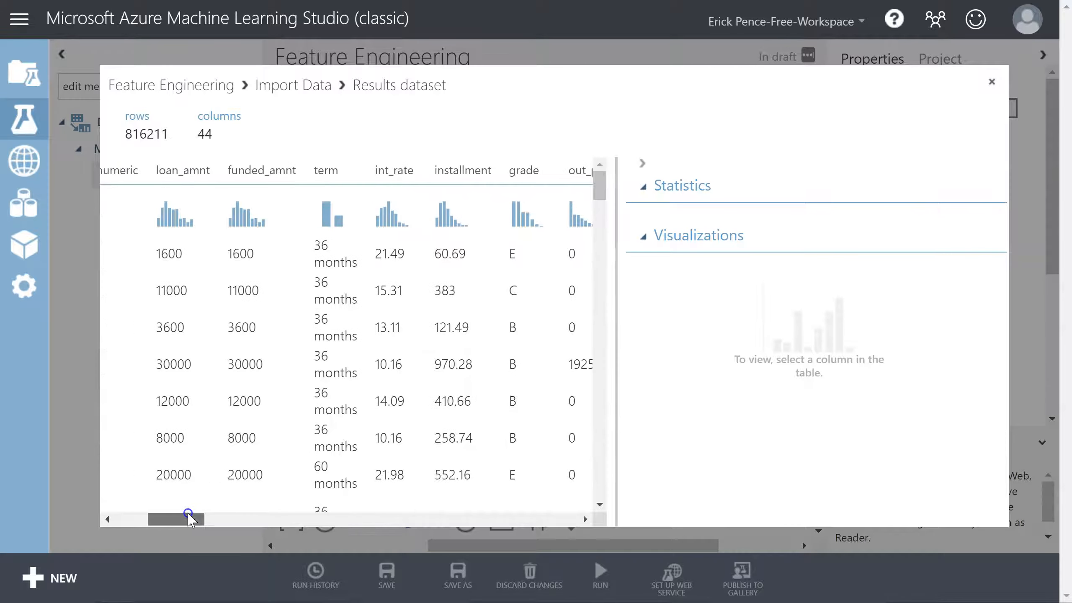
double_click(240, 253)
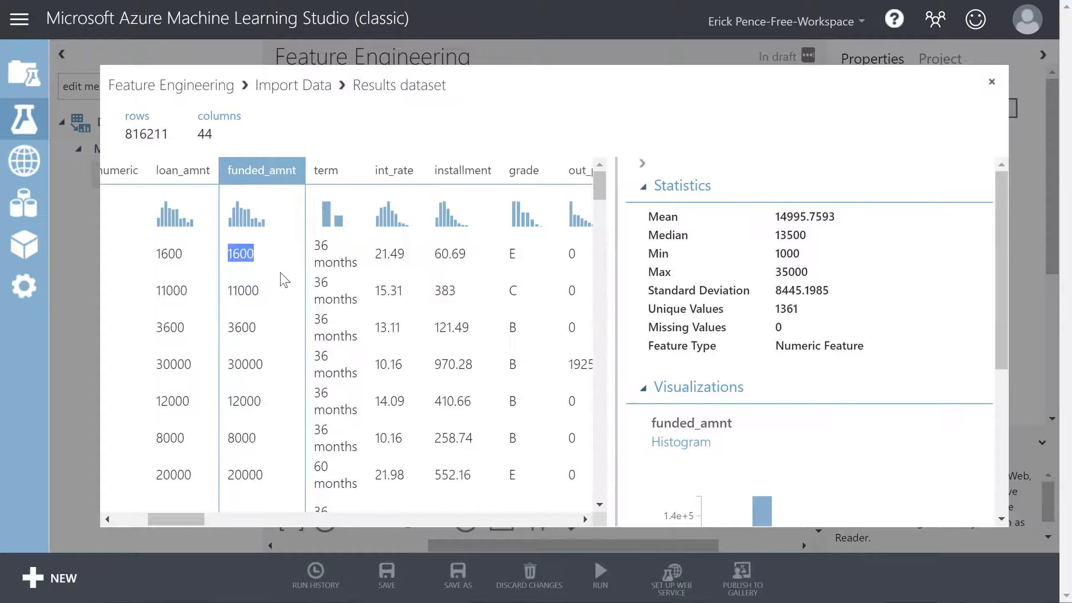
click(991, 82)
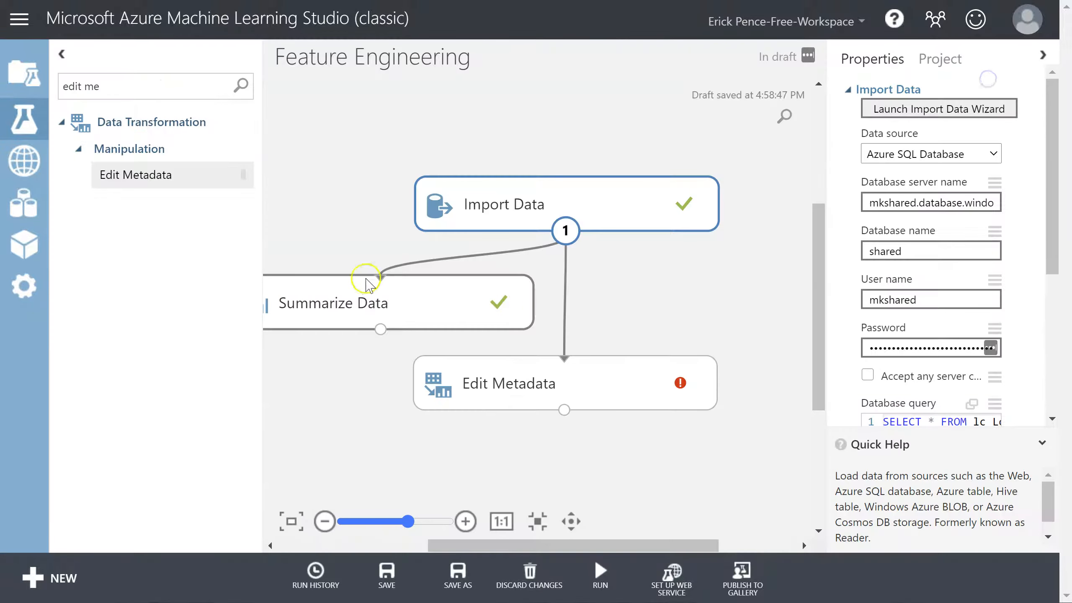
Visualize the Summarize Data results dataset and examine the unique value, missing value, min, max and mean figures per feature
right_click(344, 297)
mouse_move(422, 422)
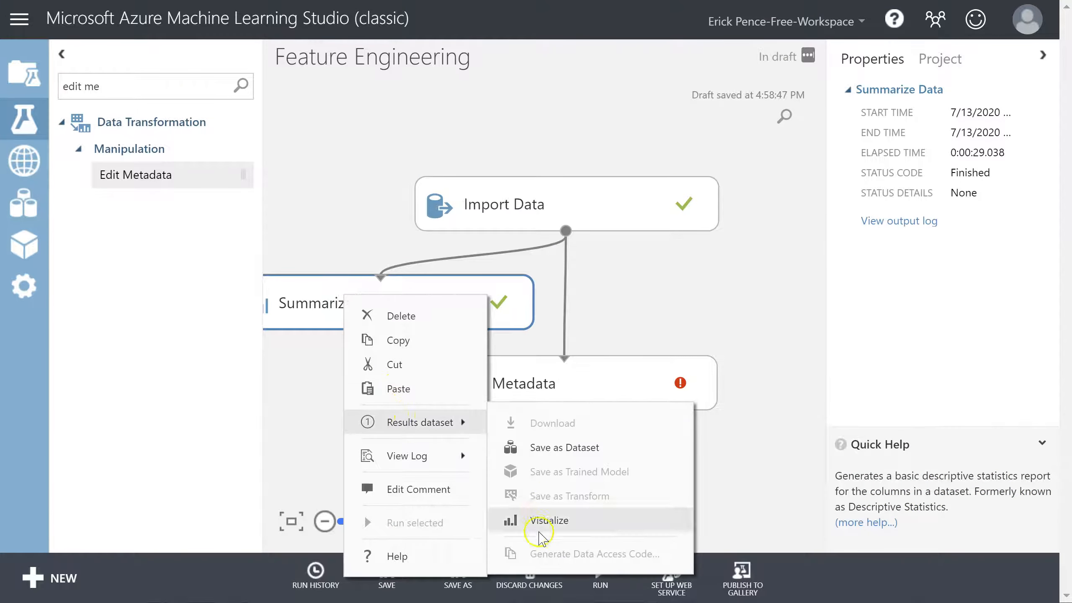
click(538, 529)
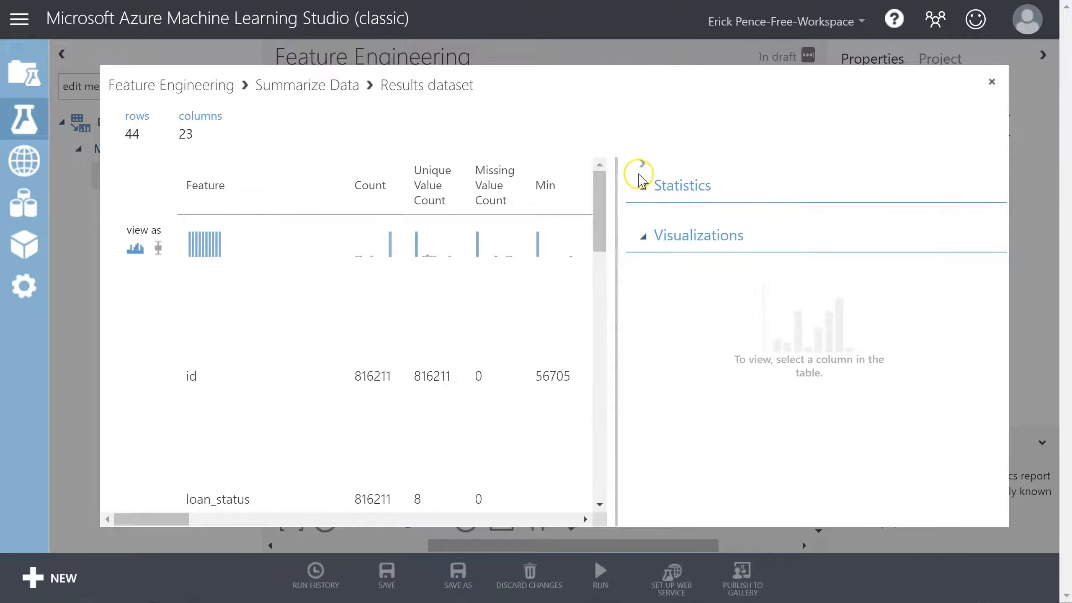
click(643, 164)
scroll(353, 422, down, 2)
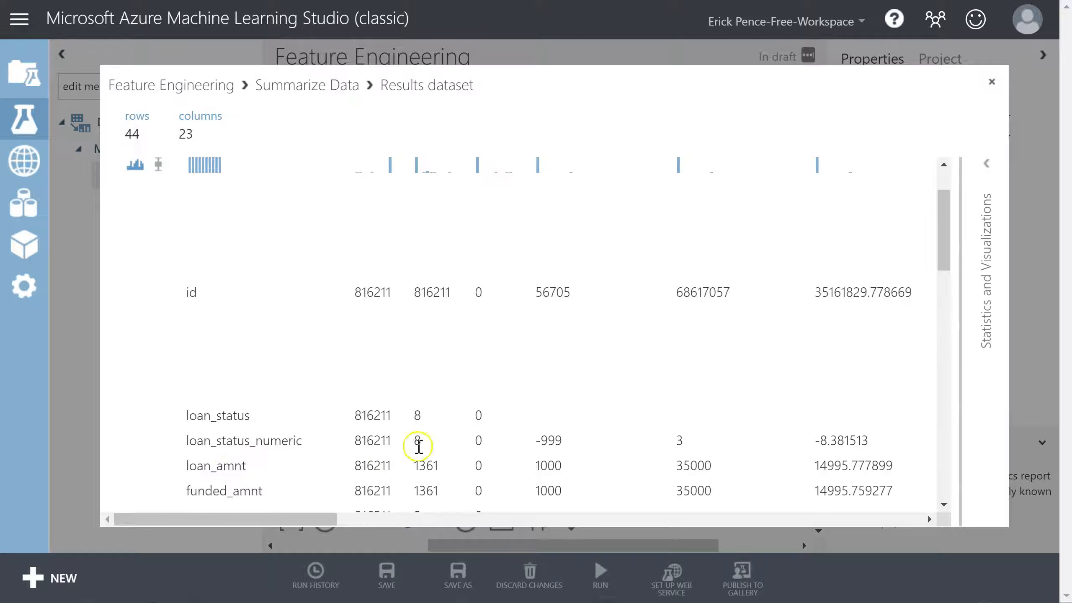
scroll(443, 444, up, 2)
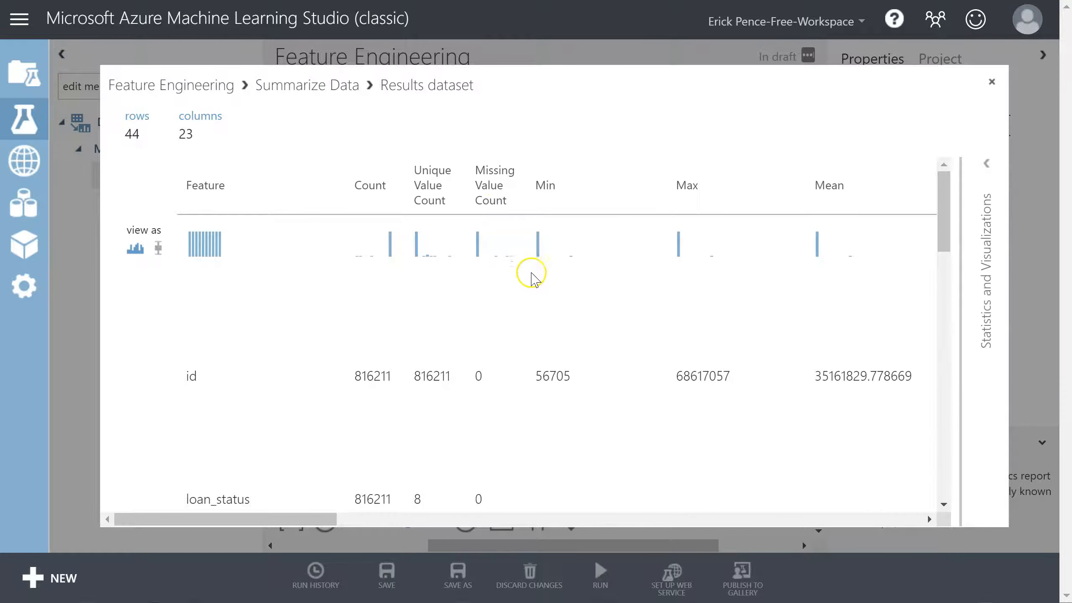
scroll(536, 296, down, 2)
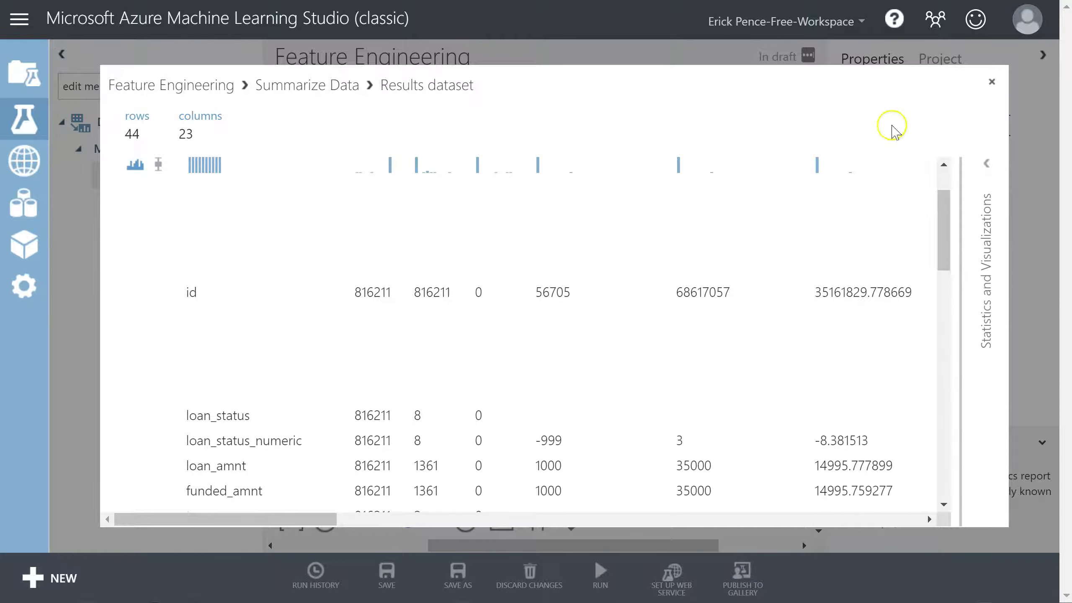
click(990, 82)
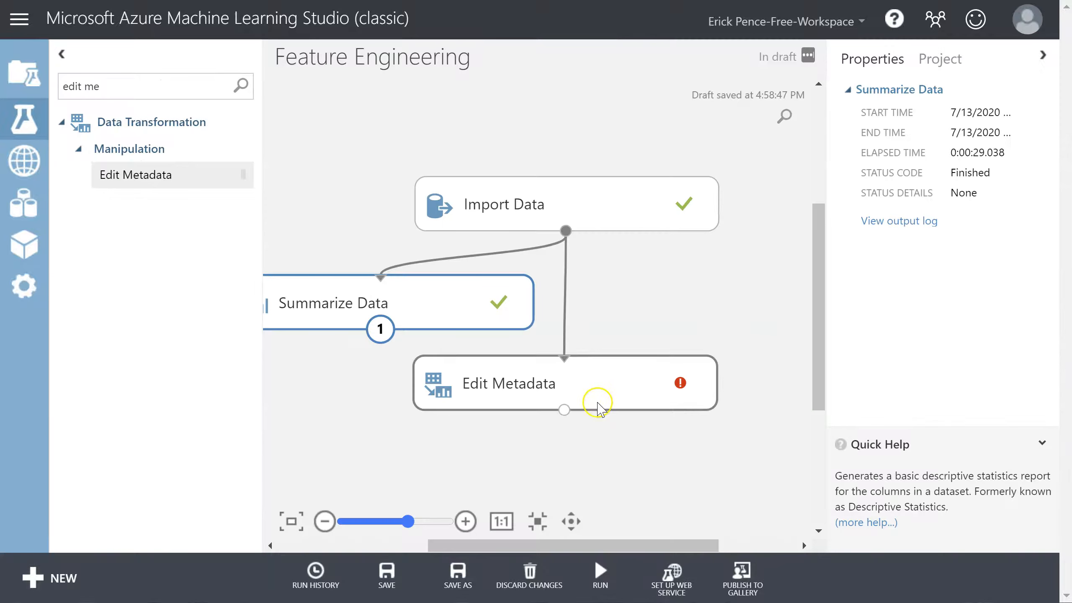
Choose total_pymnt as the selected column of the Edit Metadata module
click(612, 393)
click(965, 205)
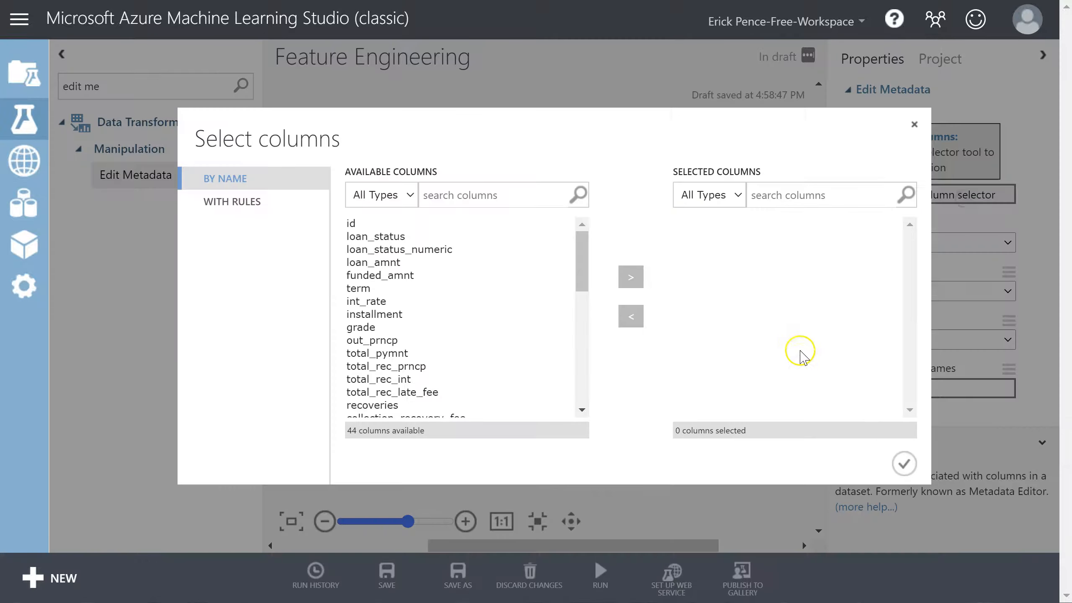
click(382, 354)
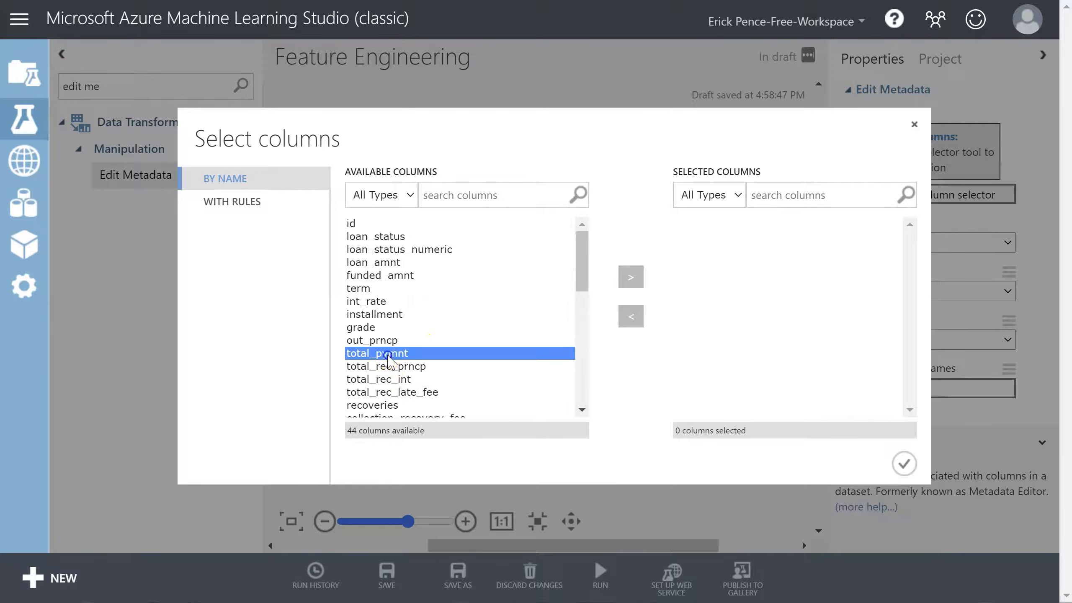
click(631, 278)
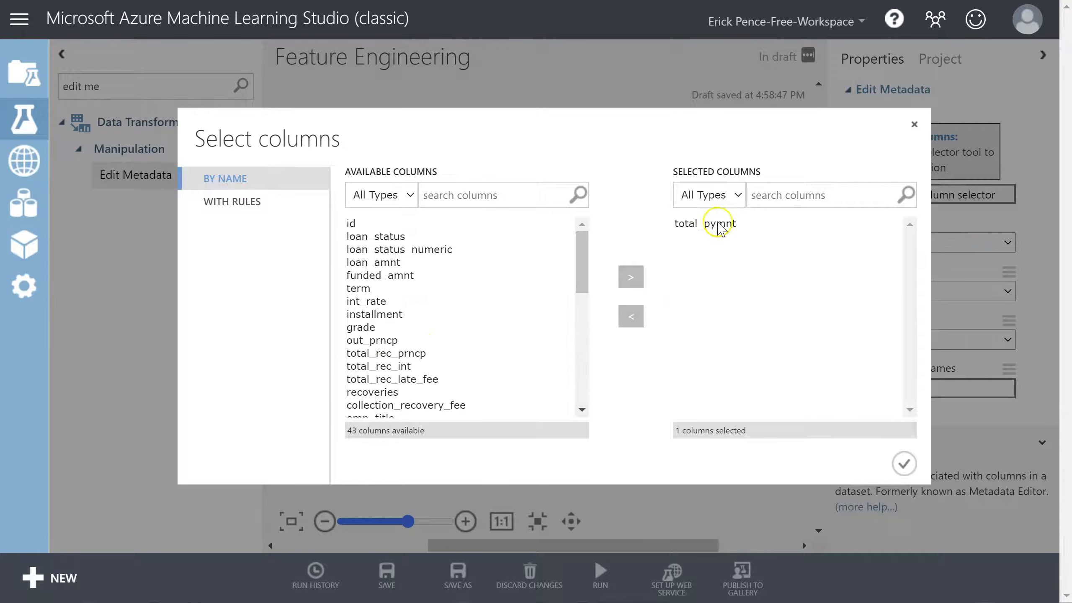
click(903, 462)
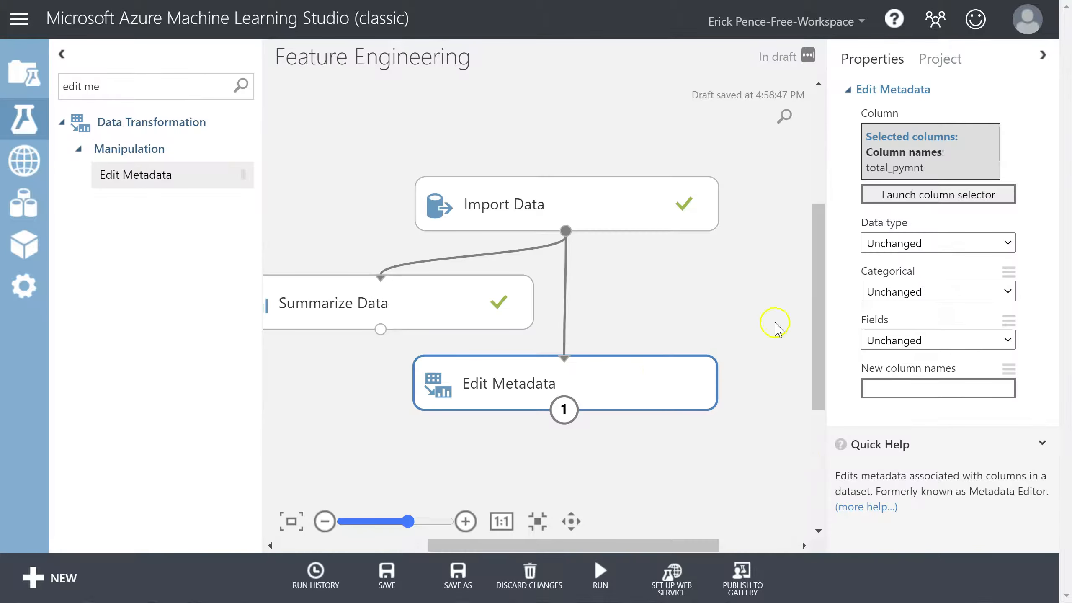
click(933, 244)
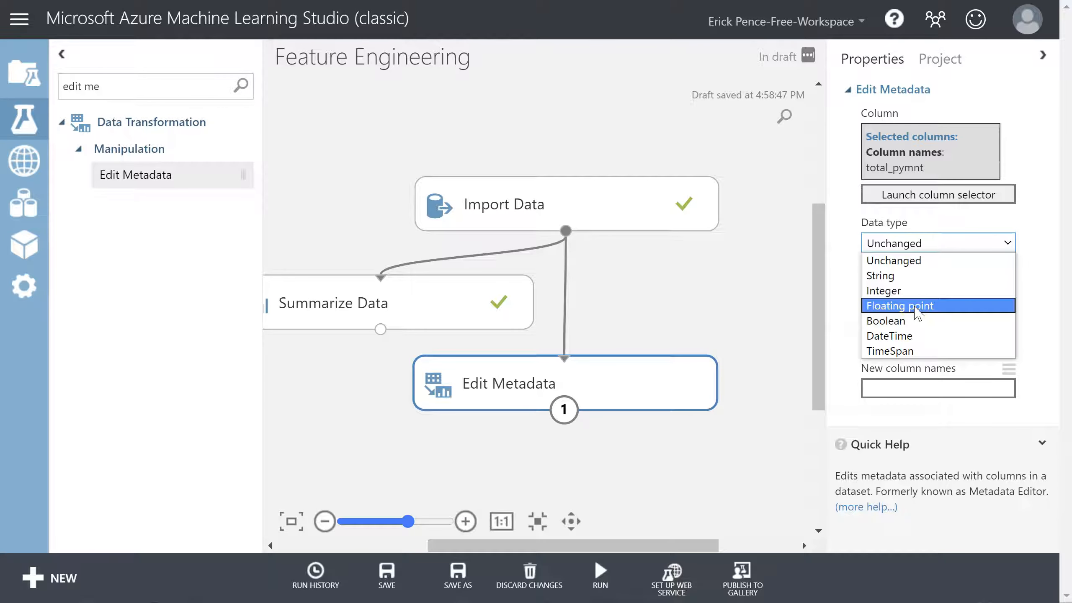
click(920, 326)
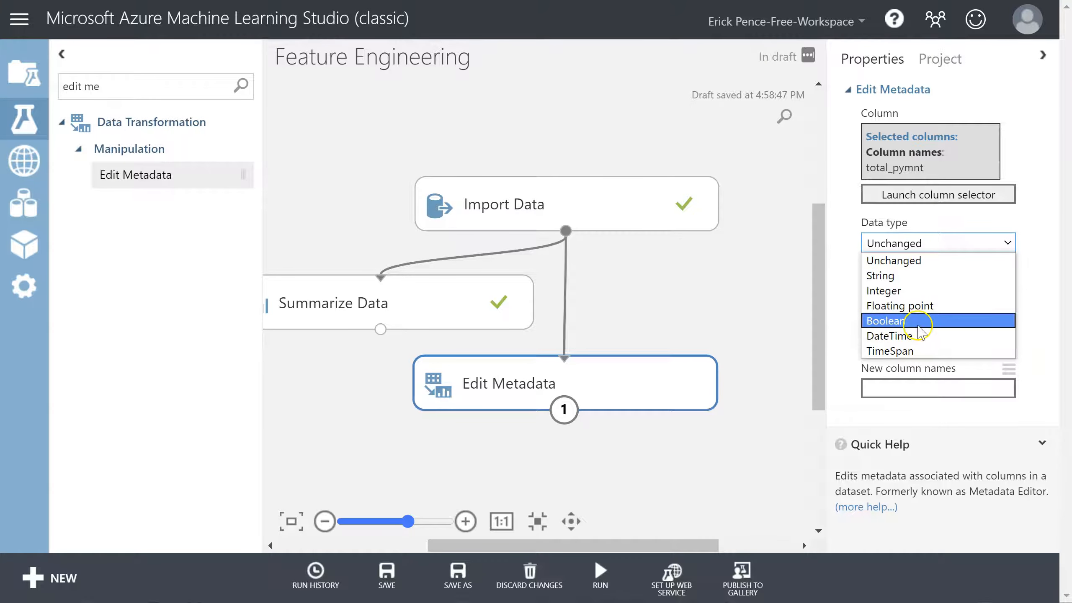
click(735, 283)
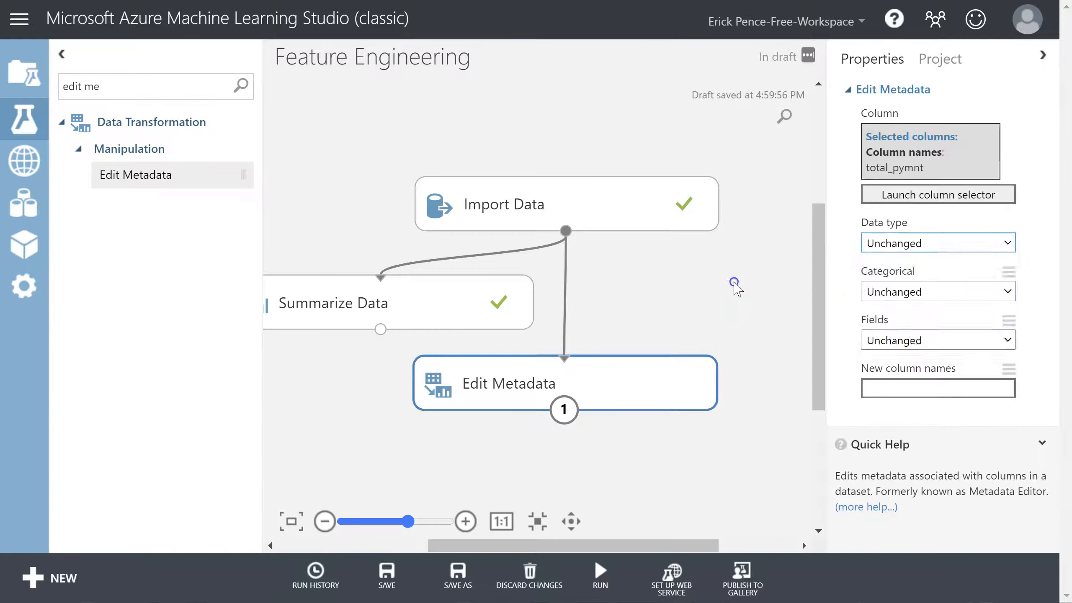
click(589, 384)
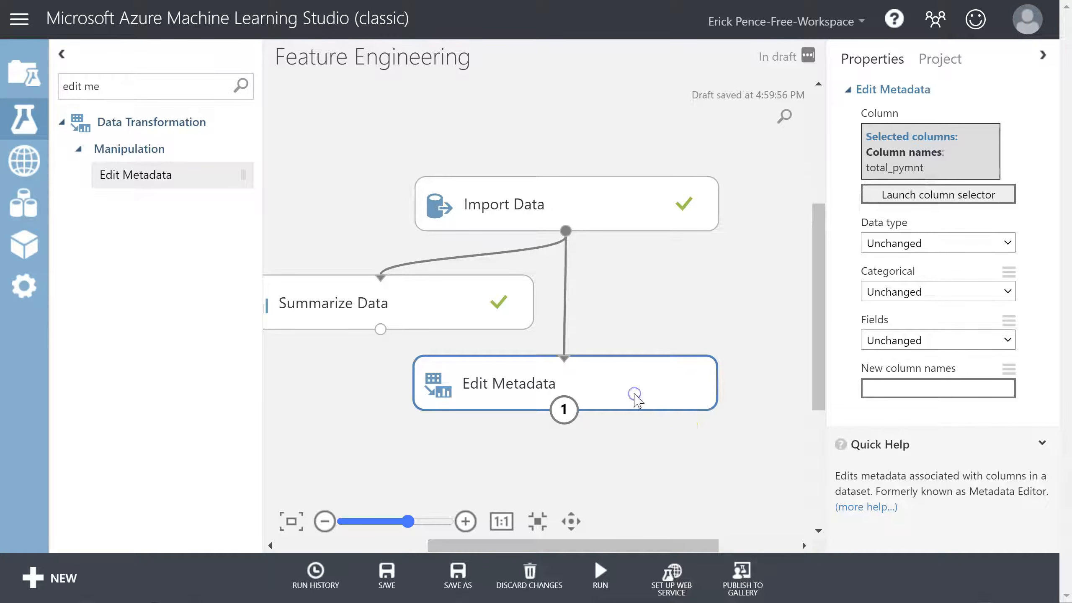
click(956, 197)
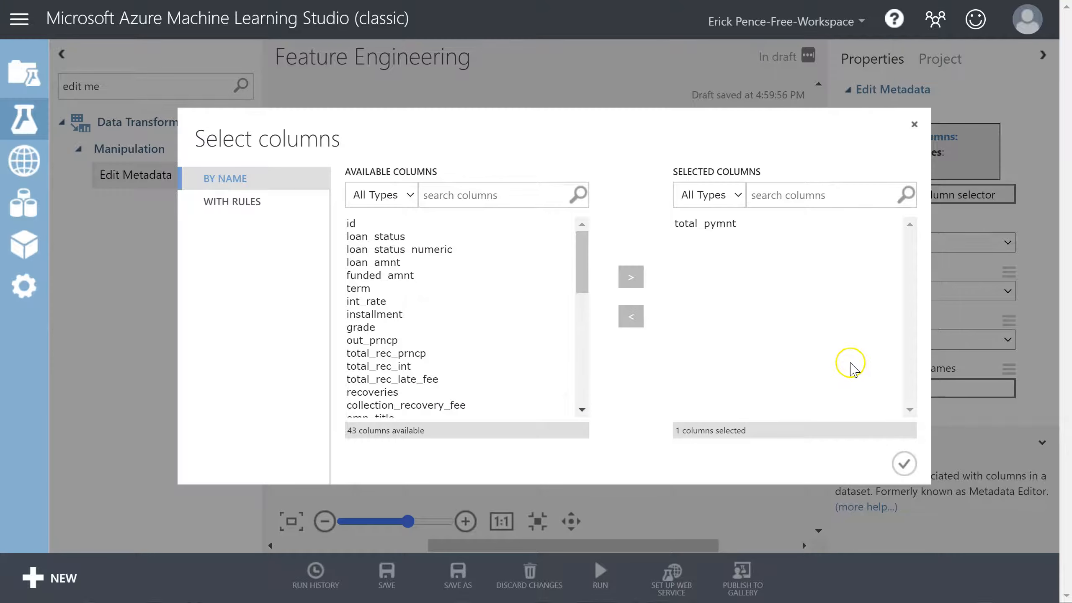
click(917, 124)
Visualize the Import Data results dataset and compare the values and statistics of the loan_status and loan_status_numeric columns
right_click(598, 191)
mouse_move(642, 317)
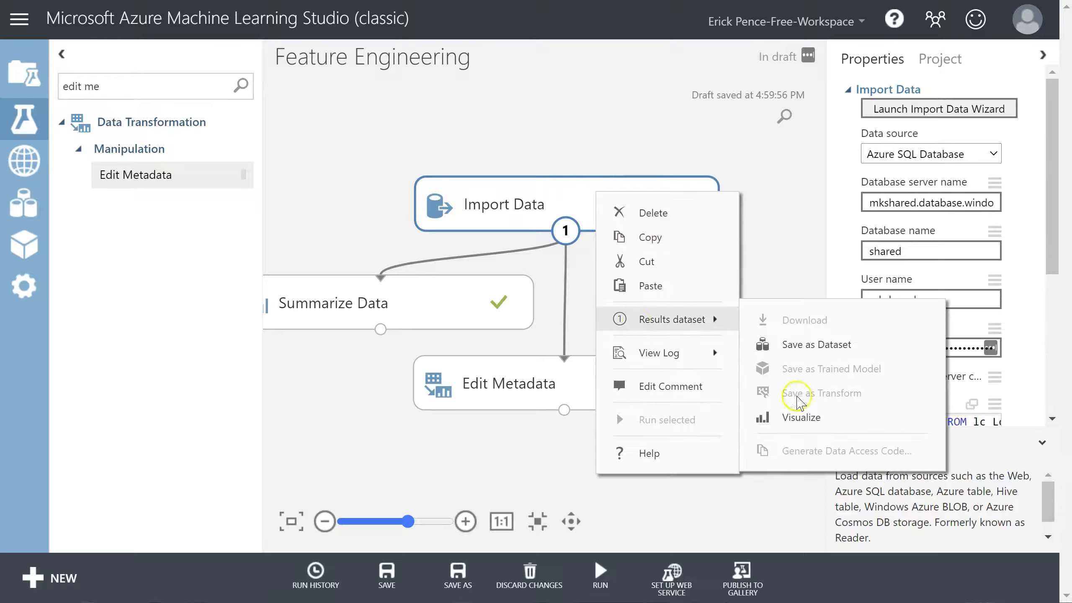
click(801, 416)
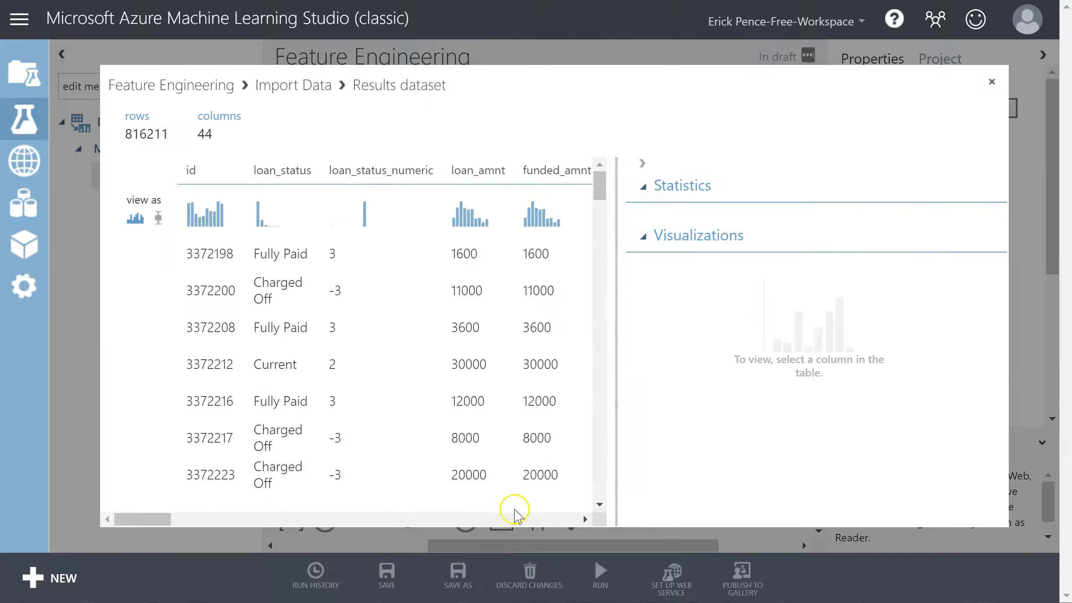
mouse_move(151, 518)
mouse_down()
mouse_move(559, 516)
mouse_move(152, 516)
mouse_up()
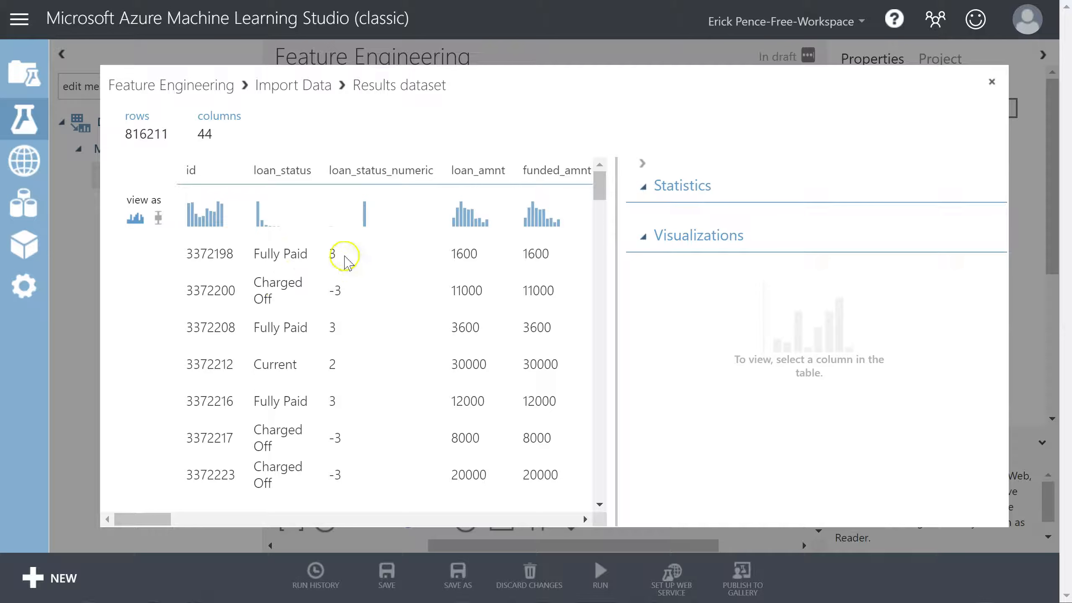
scroll(336, 374, down, 10)
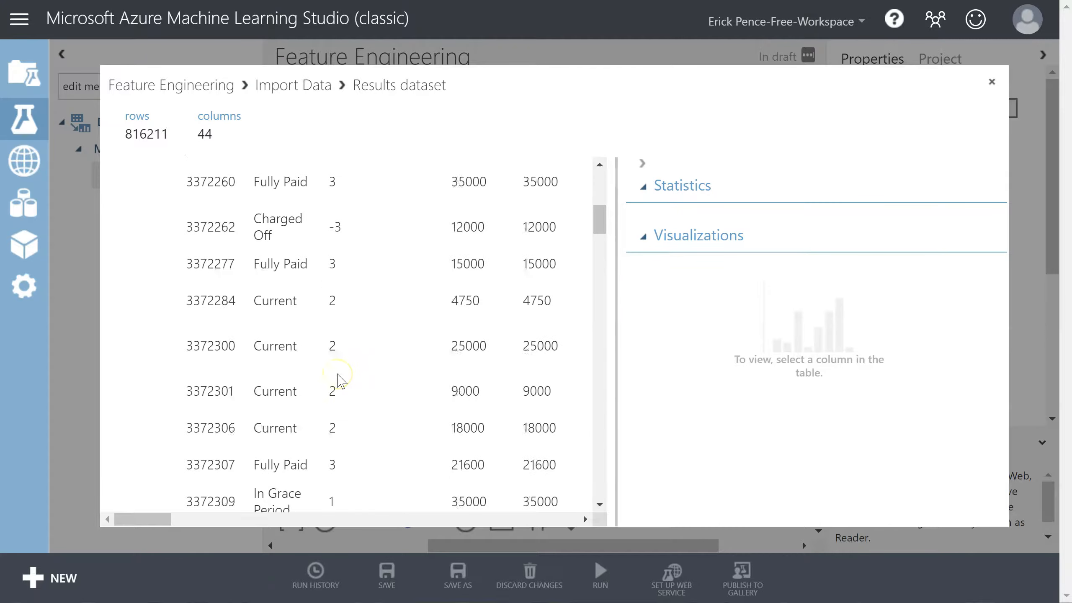
scroll(341, 382, down, 5)
scroll(341, 382, up, 15)
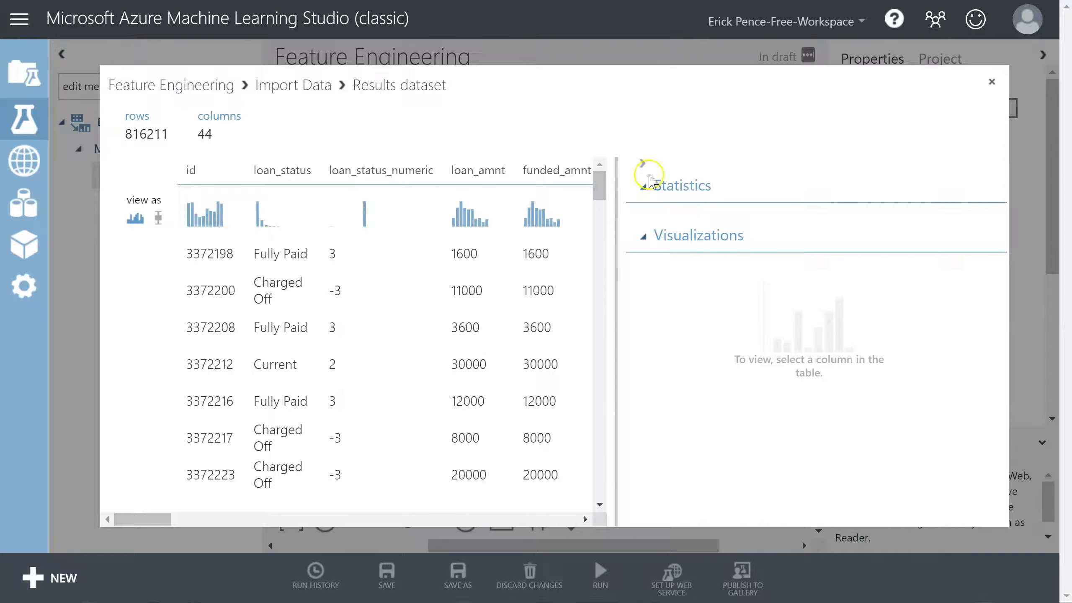
drag(277, 252, 276, 338)
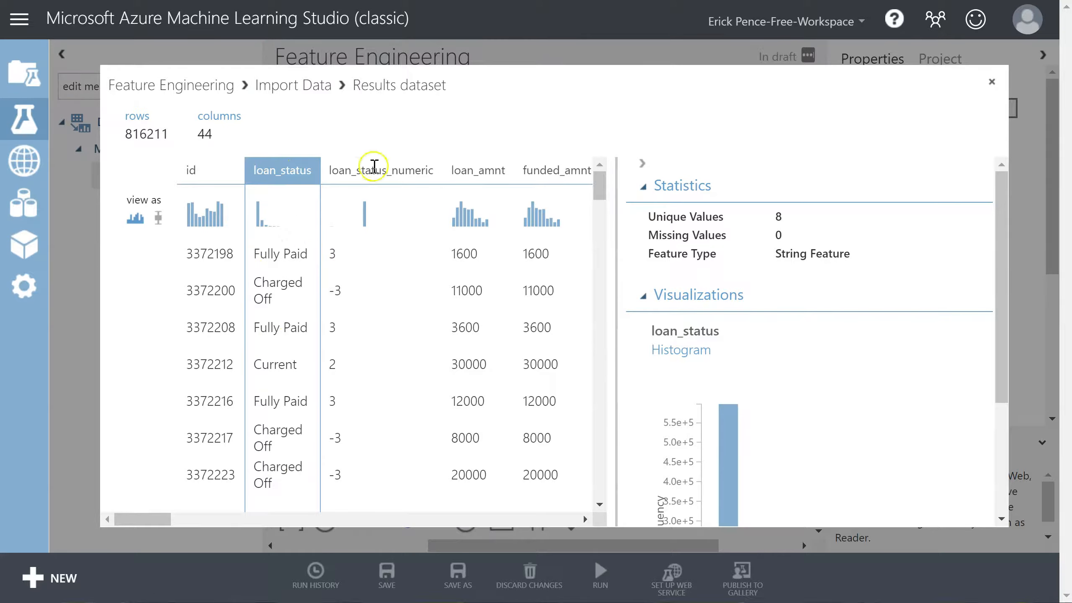
click(374, 169)
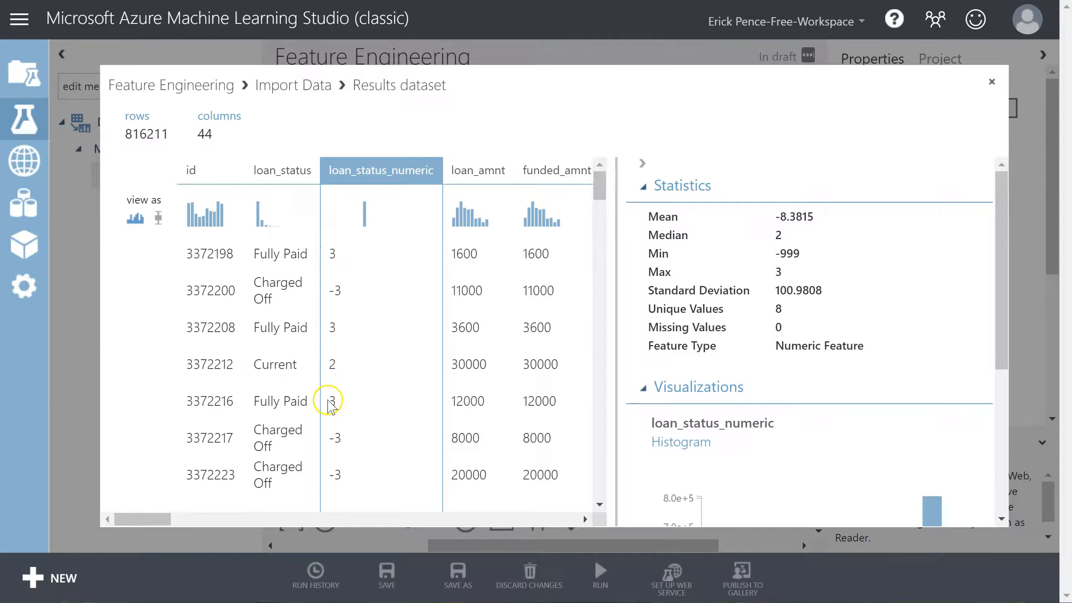
click(993, 81)
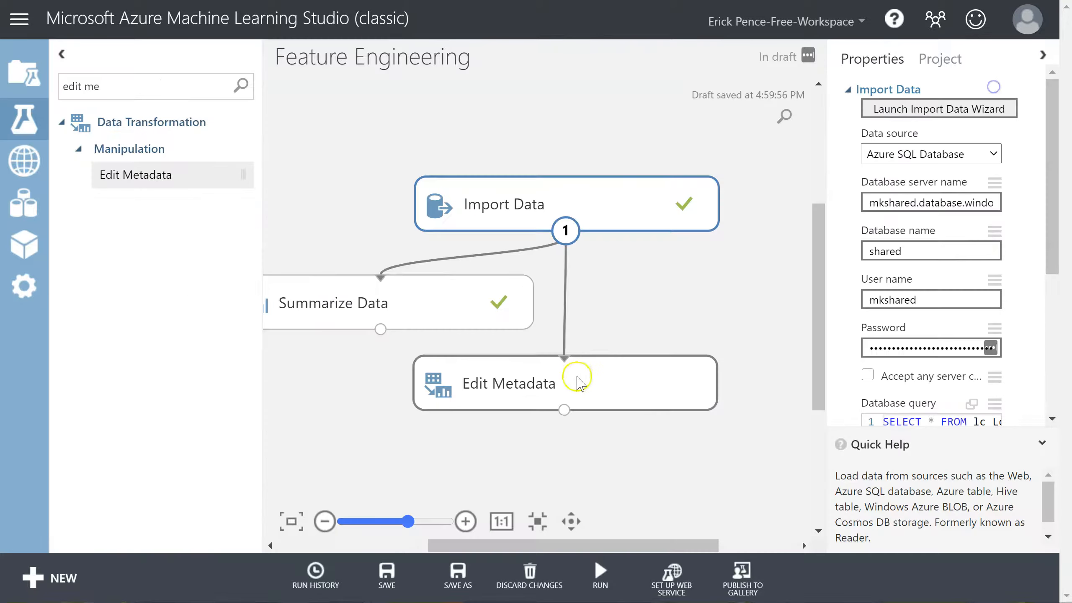
Add loan_status_numeric to the selected columns of the Edit Metadata module
click(587, 376)
click(937, 197)
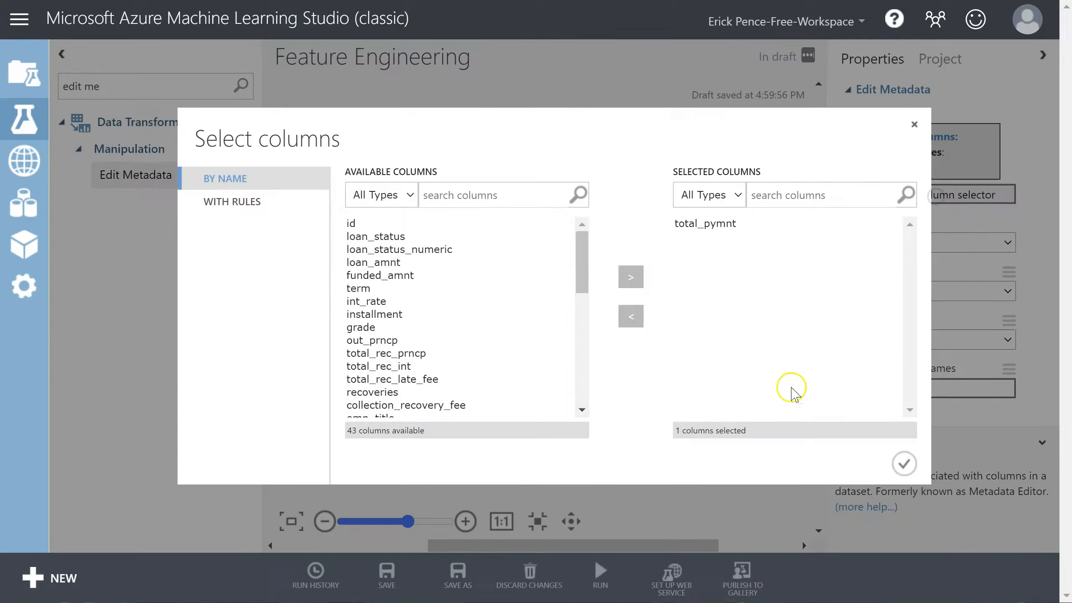
click(384, 249)
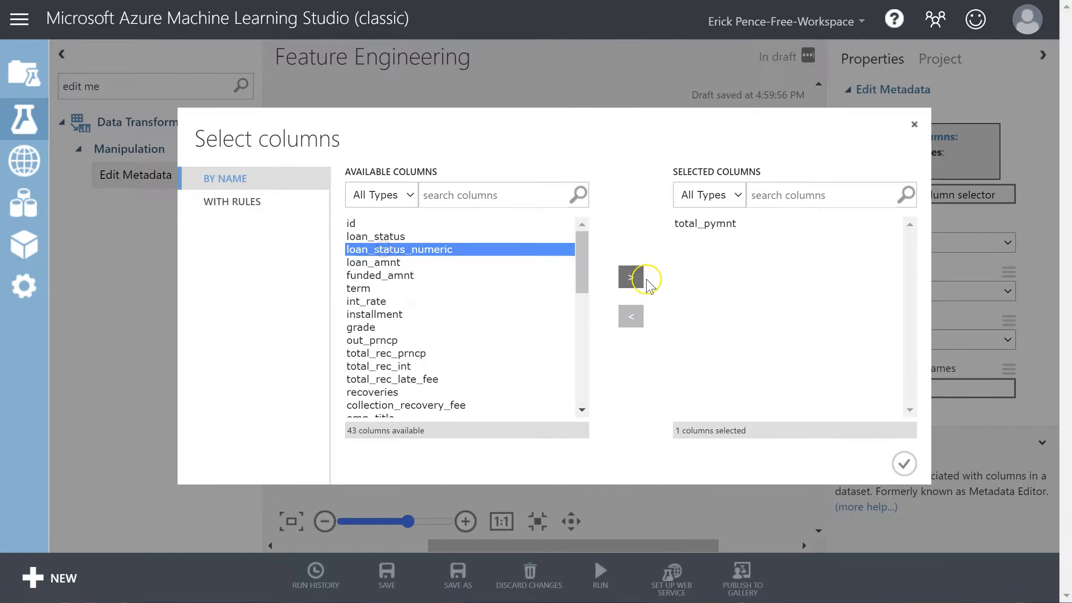
click(632, 277)
click(906, 463)
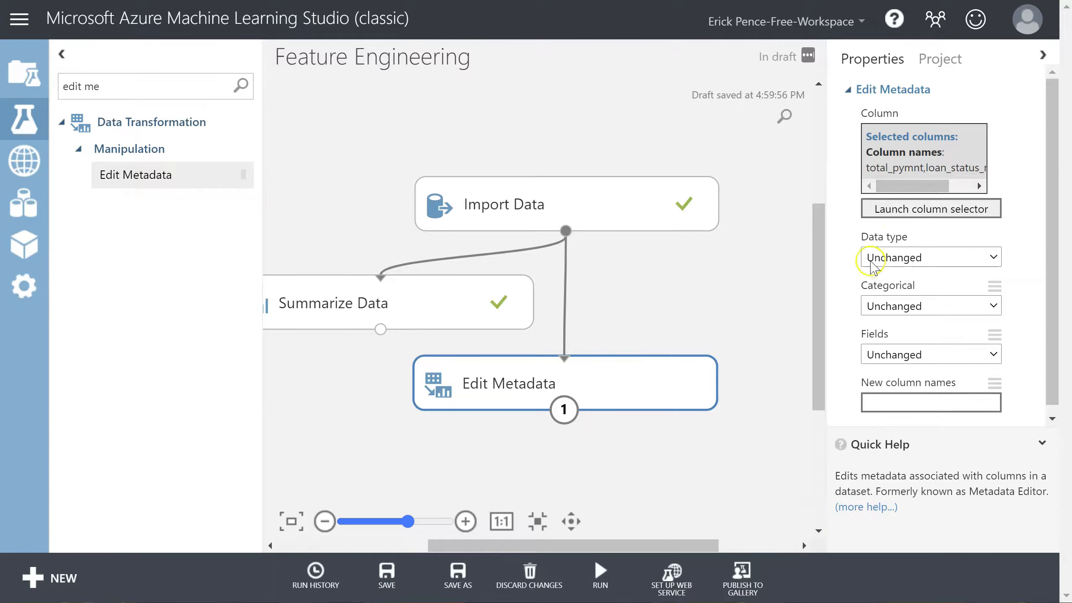
Set the Categorical option of the Edit Metadata module to Make categorical
click(912, 258)
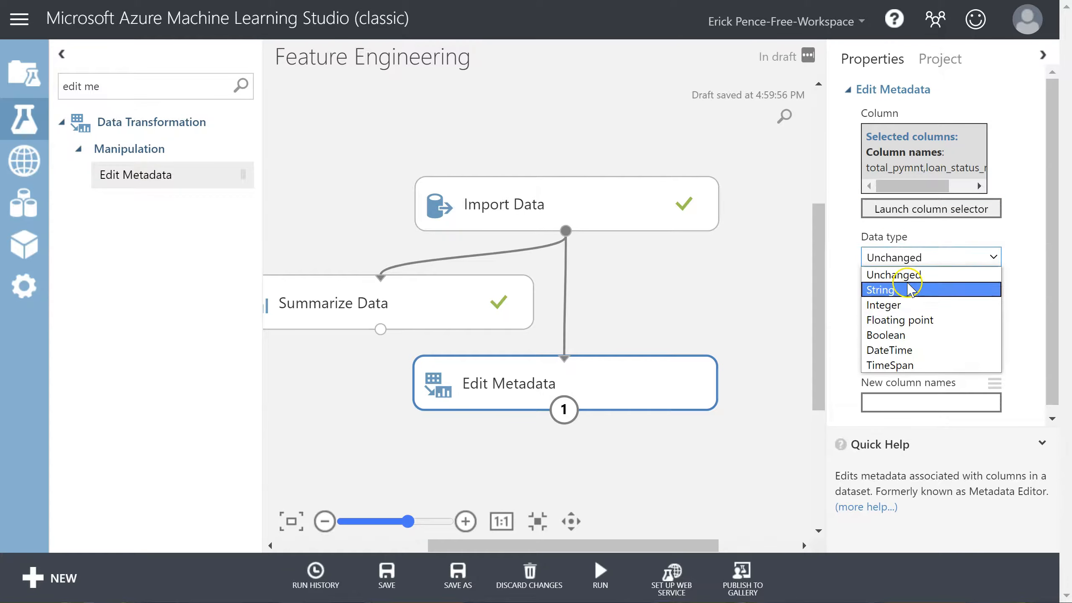
click(907, 282)
click(933, 308)
click(926, 340)
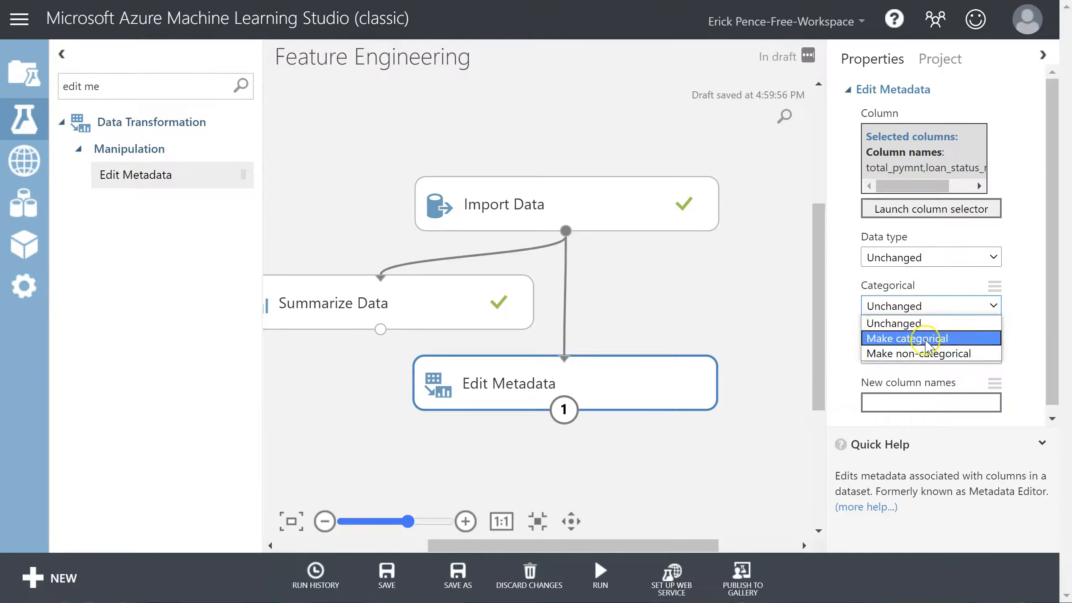
Examine the choices offered for the Categorical, Data type and Fields settings of the Edit Metadata module
click(894, 306)
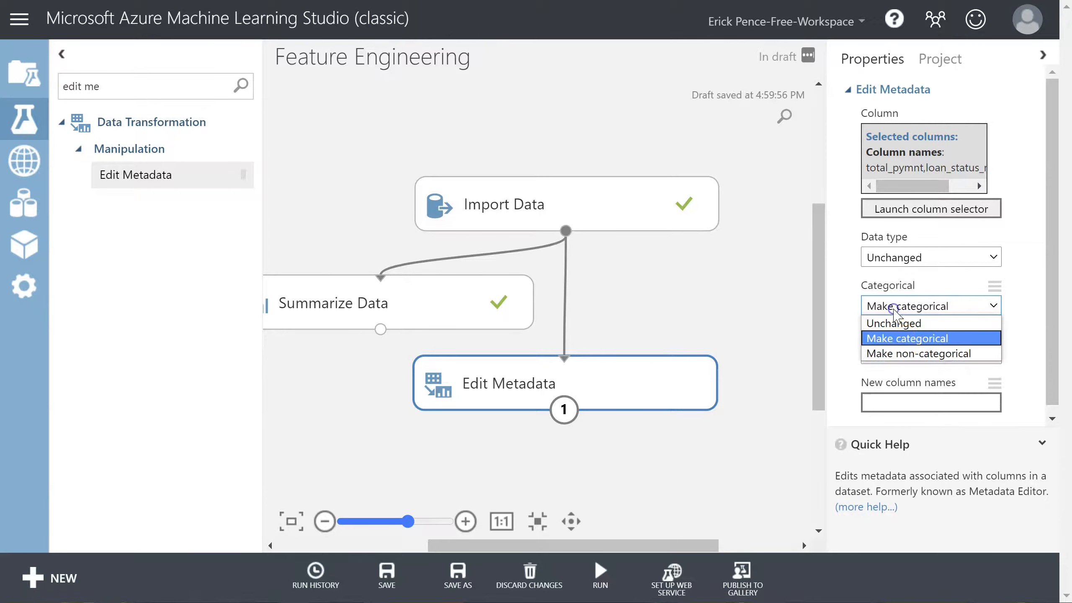
click(919, 256)
click(831, 305)
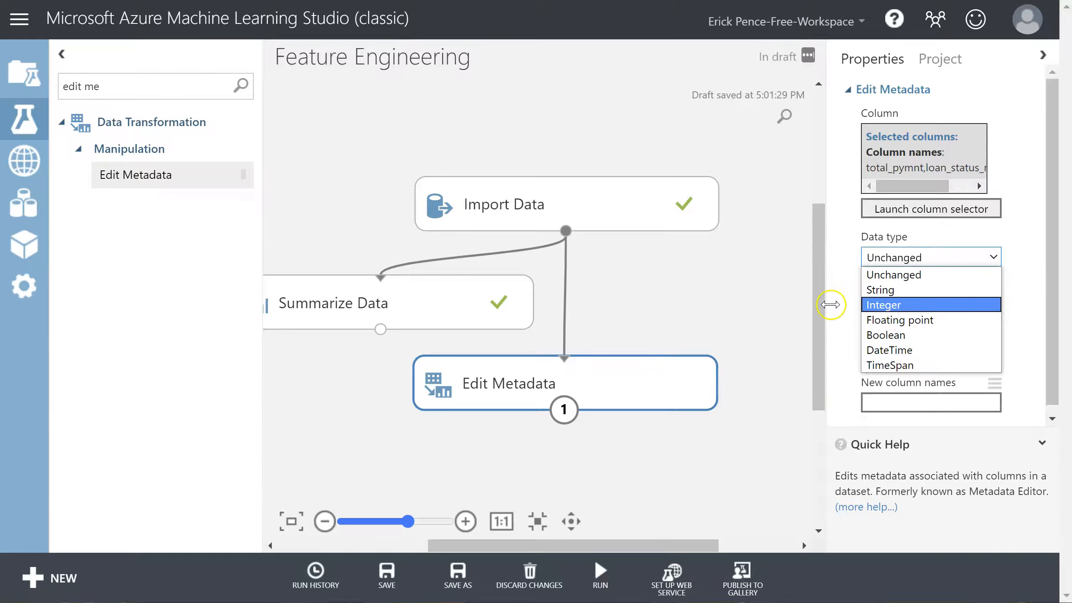
click(933, 311)
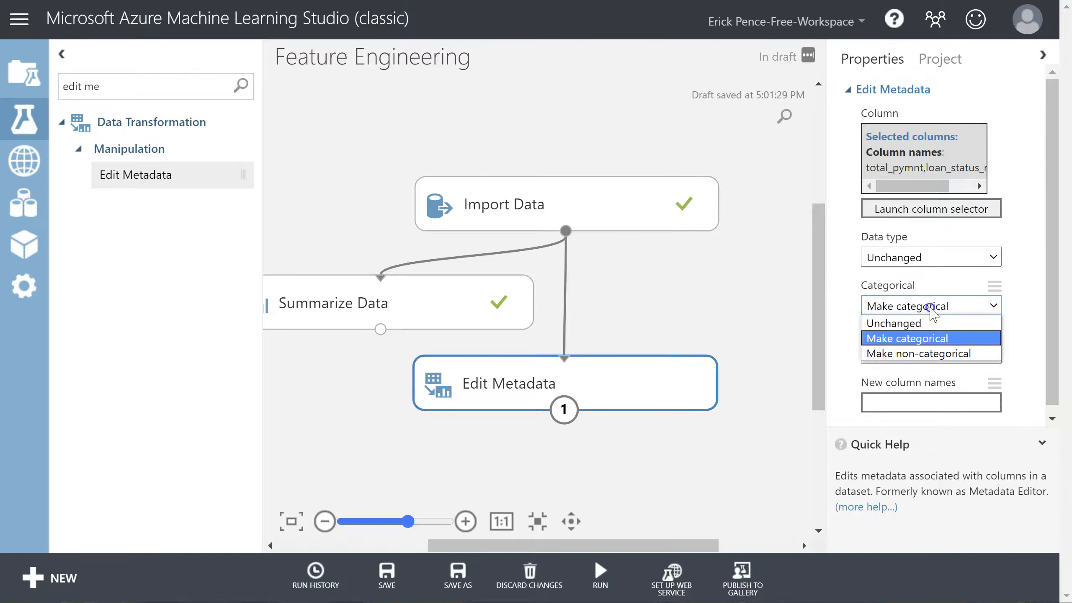
click(932, 339)
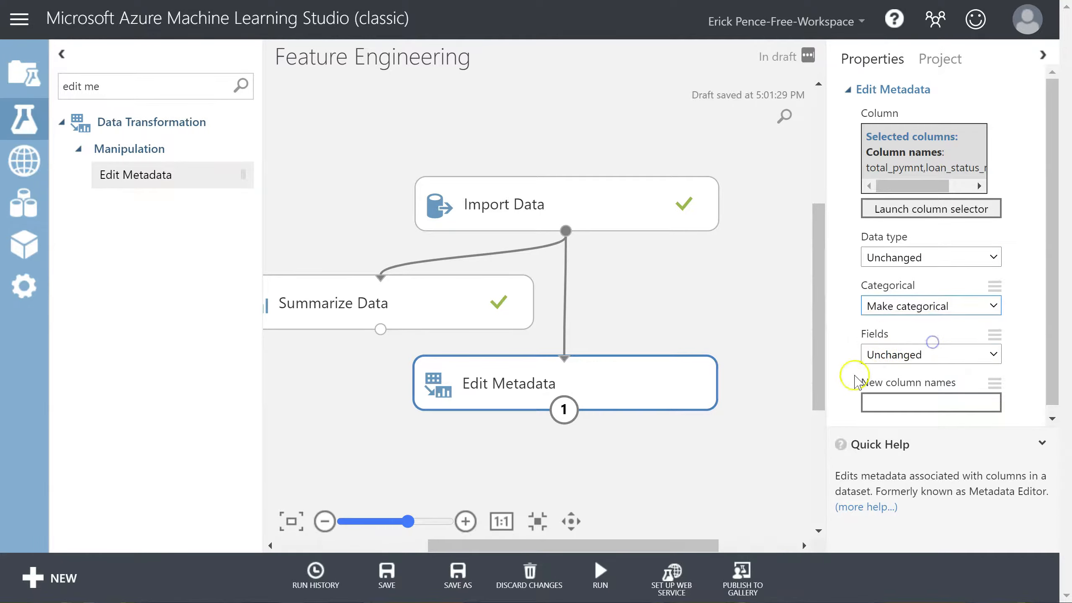
click(903, 355)
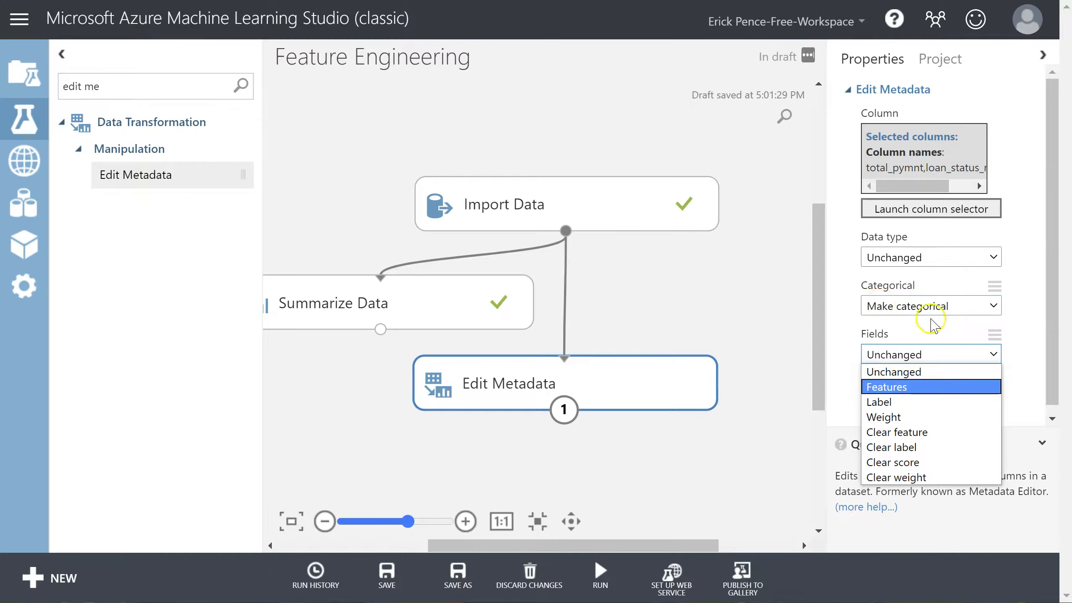
click(932, 314)
click(935, 307)
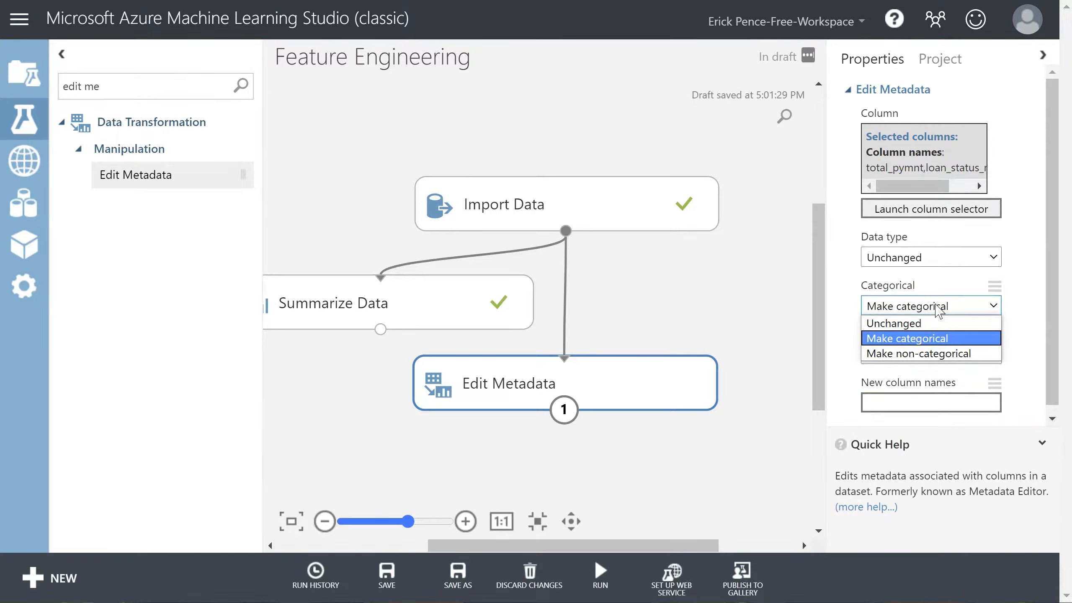
Run only the selected Edit Metadata module of the experiment
click(938, 308)
click(601, 568)
click(601, 543)
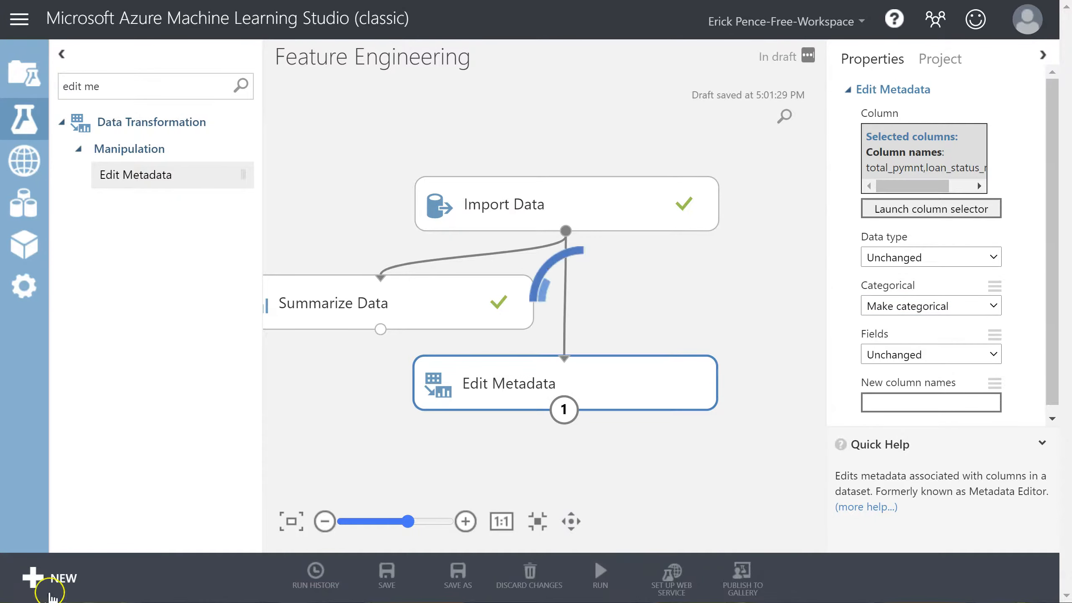
Visualize the Edit Metadata results dataset and examine the loan_status and loan_status_numeric values across the rows
right_click(639, 382)
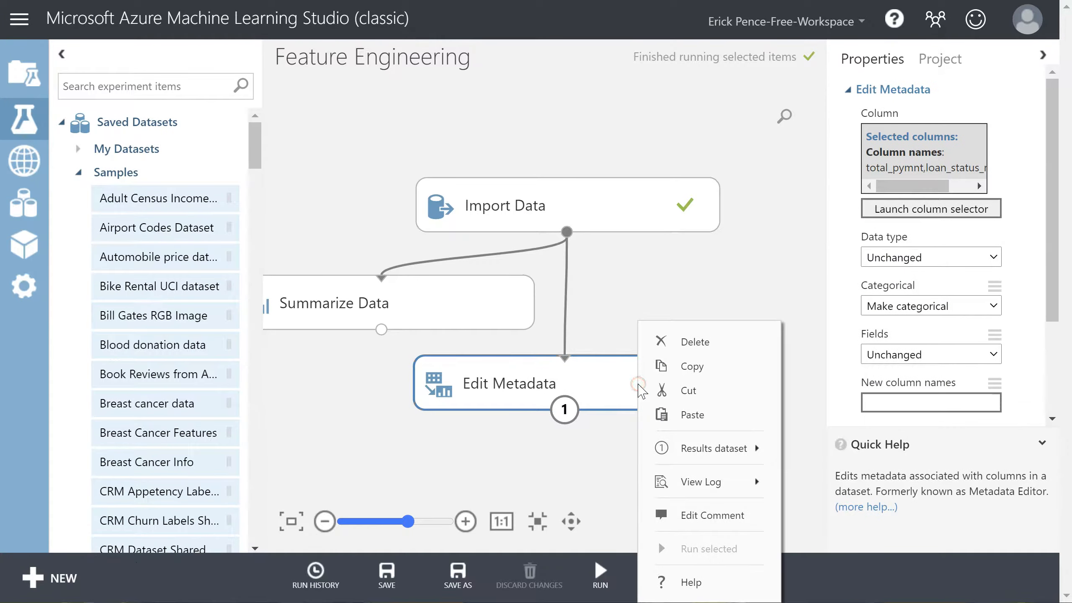
click(486, 463)
right_click(528, 383)
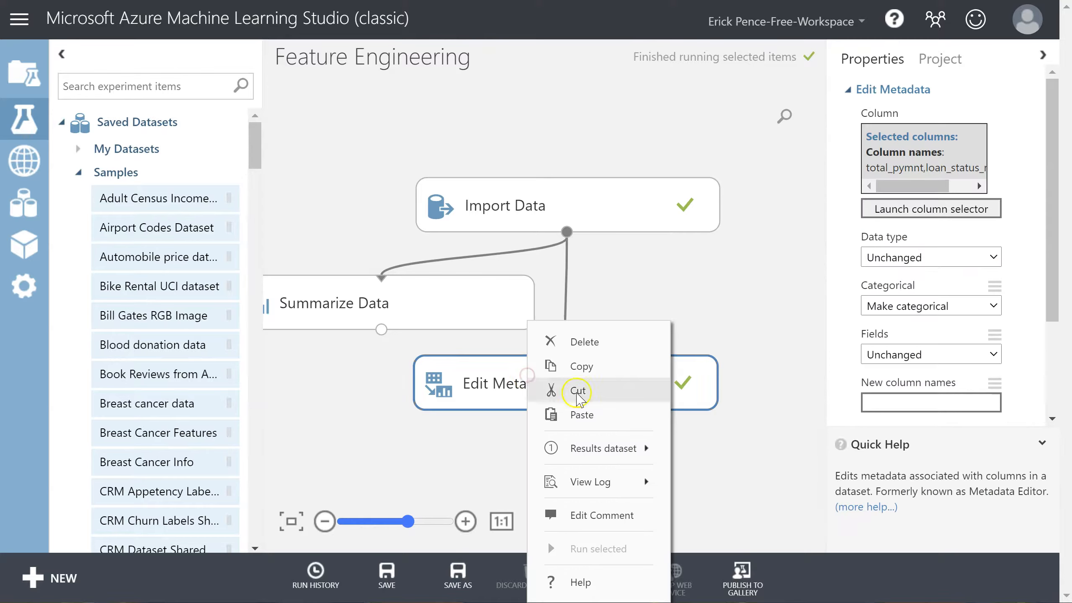
mouse_move(621, 458)
click(726, 414)
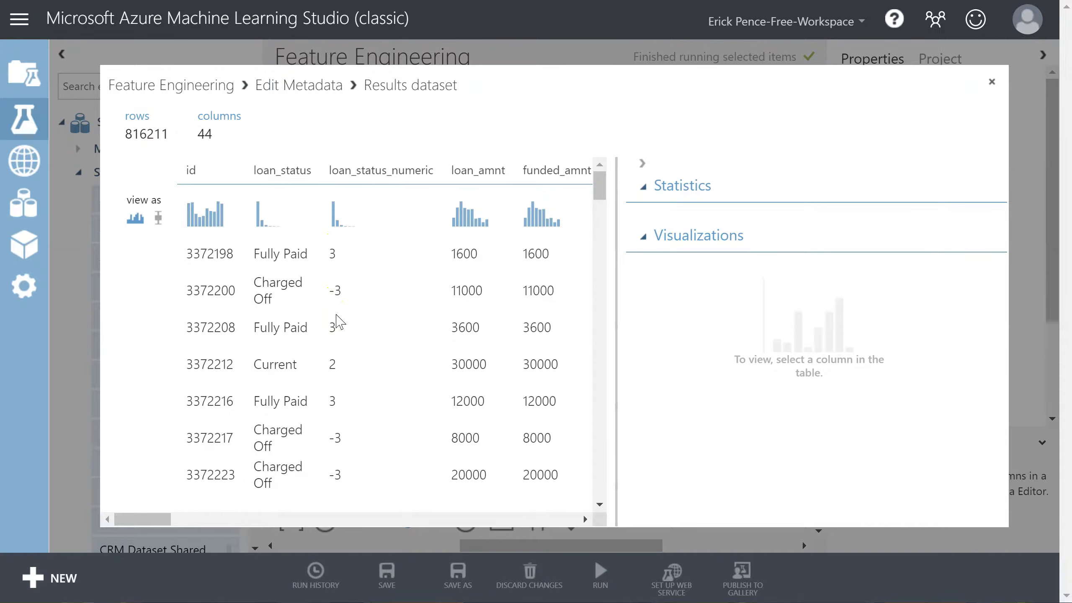
scroll(336, 316, down, 5)
scroll(338, 316, up, 2)
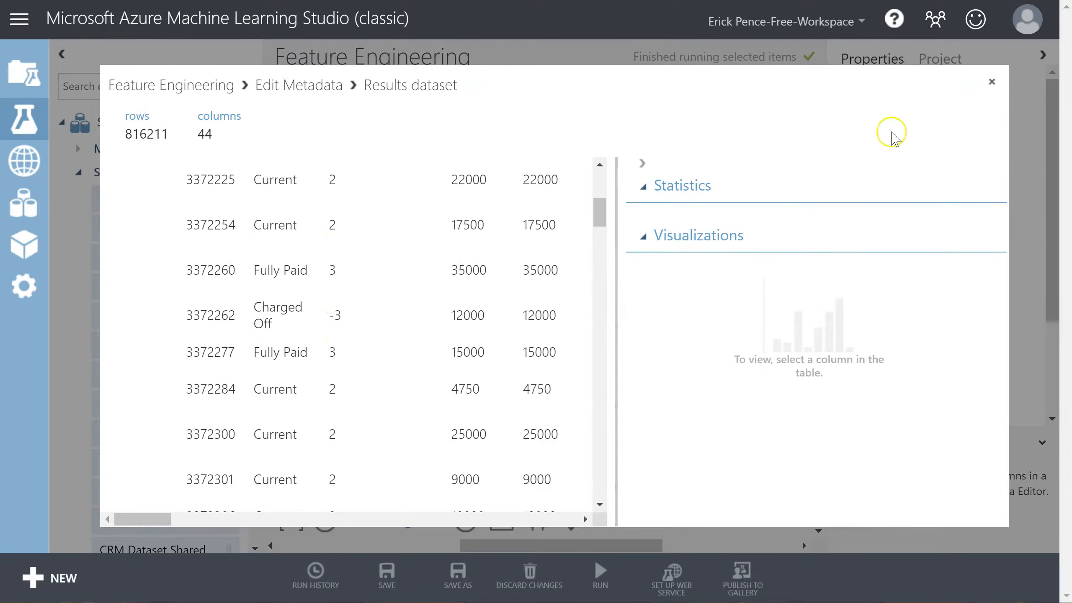
click(993, 80)
Rearrange the modules so Edit Metadata sits between Import Data and Summarize Data, and connect its output to the Summarize Data input
drag(412, 304, 412, 465)
drag(565, 410, 371, 460)
drag(500, 391, 500, 285)
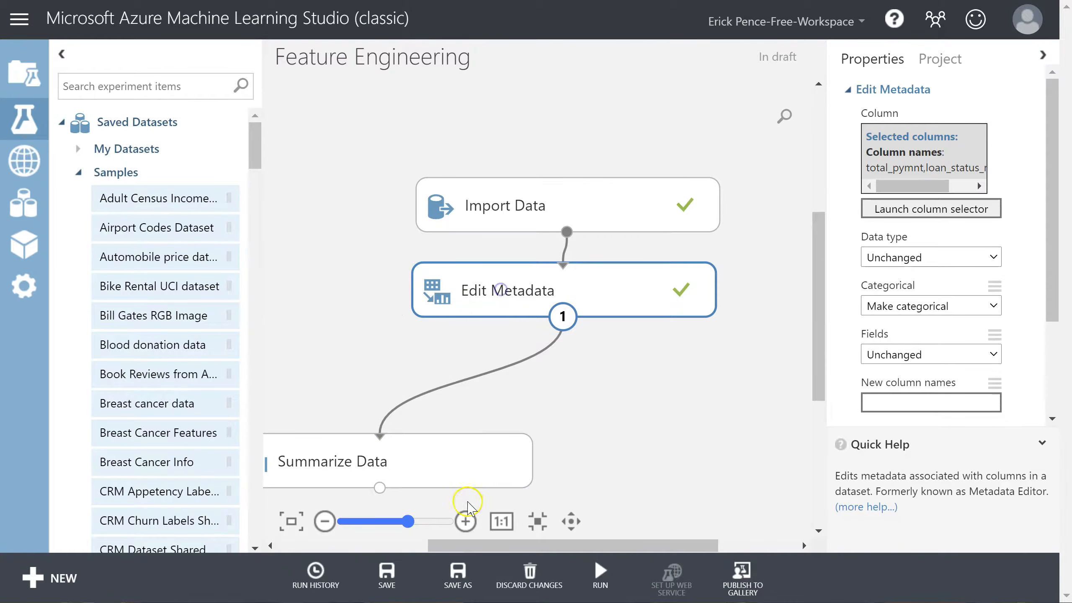
Run only the Summarize Data module on the edited metadata output
click(473, 463)
click(607, 556)
click(601, 542)
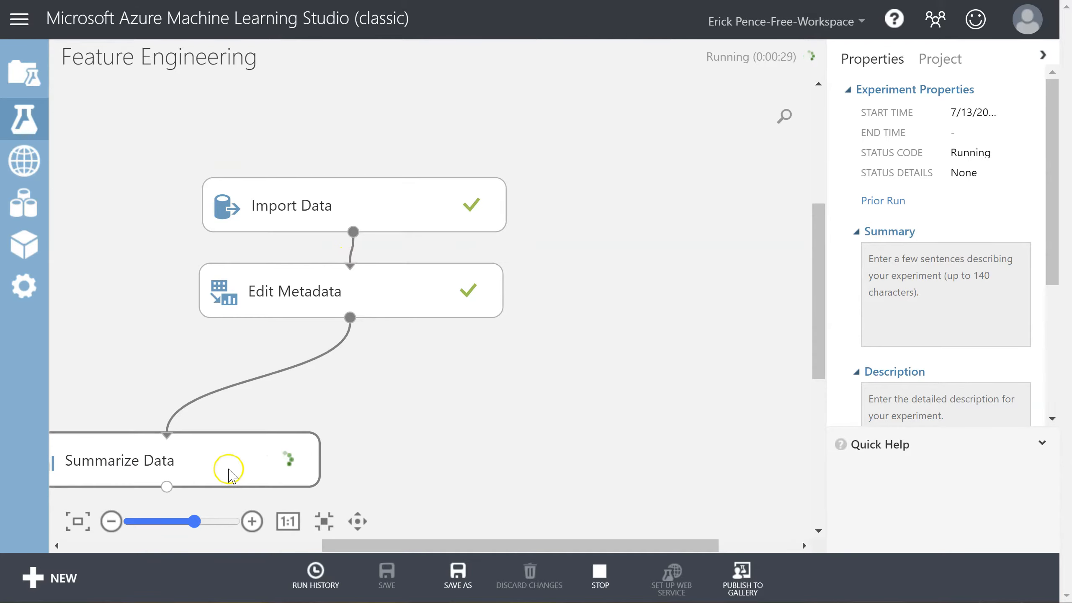
Visualize the Summarize Data results dataset and examine the count, min, max and mean figures for the loan features
click(229, 471)
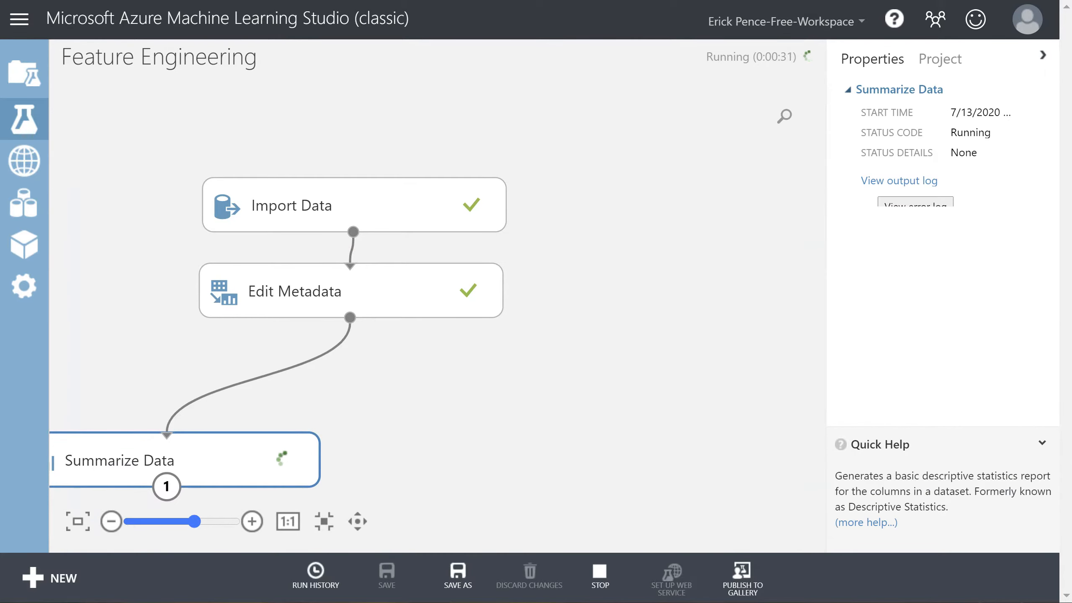
right_click(448, 467)
mouse_move(555, 454)
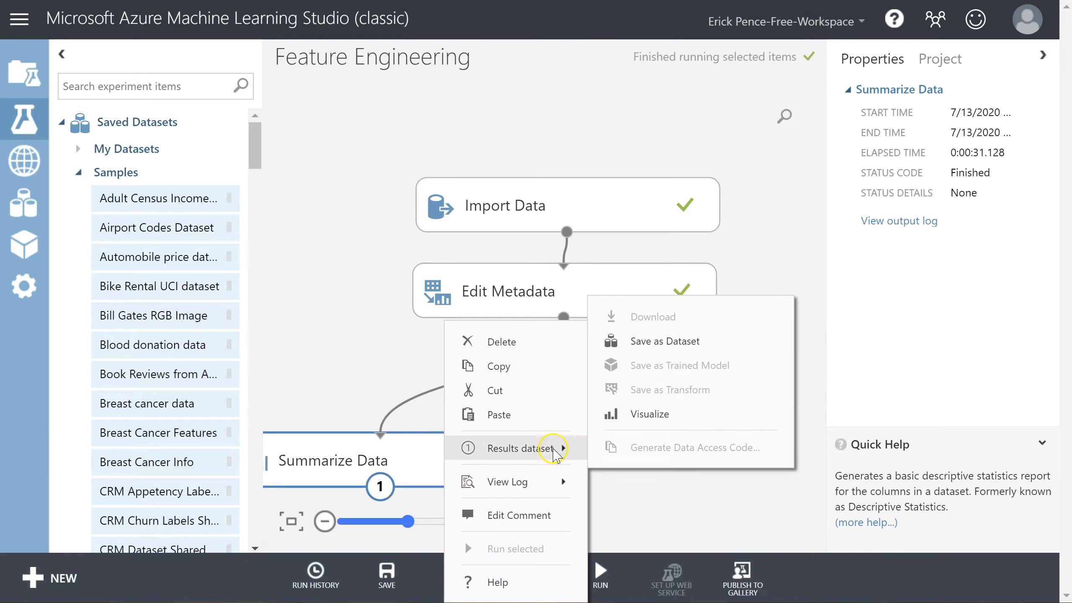
click(646, 411)
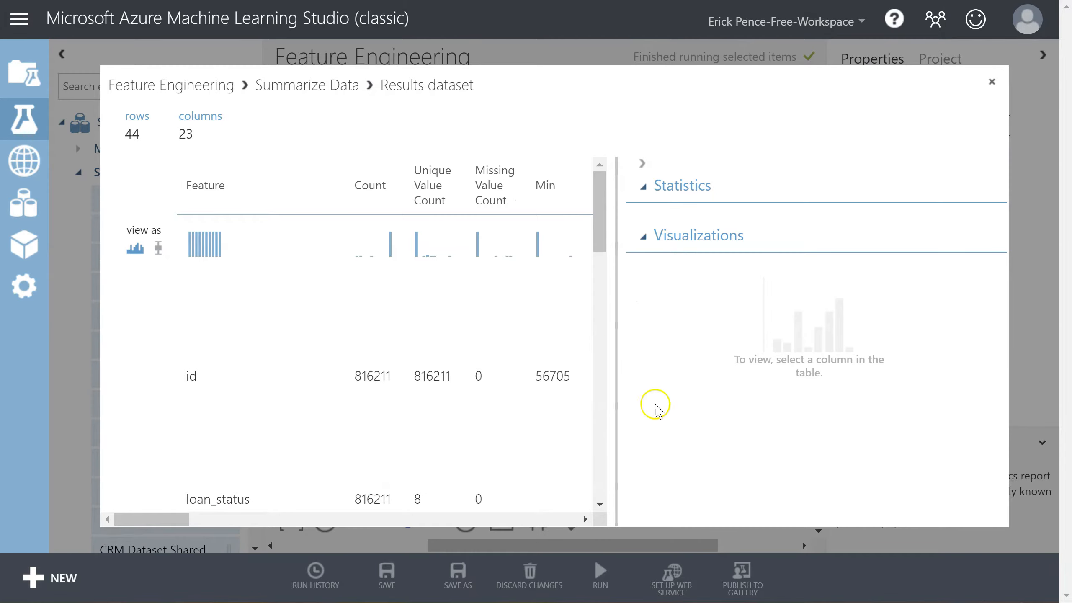
drag(600, 222, 601, 257)
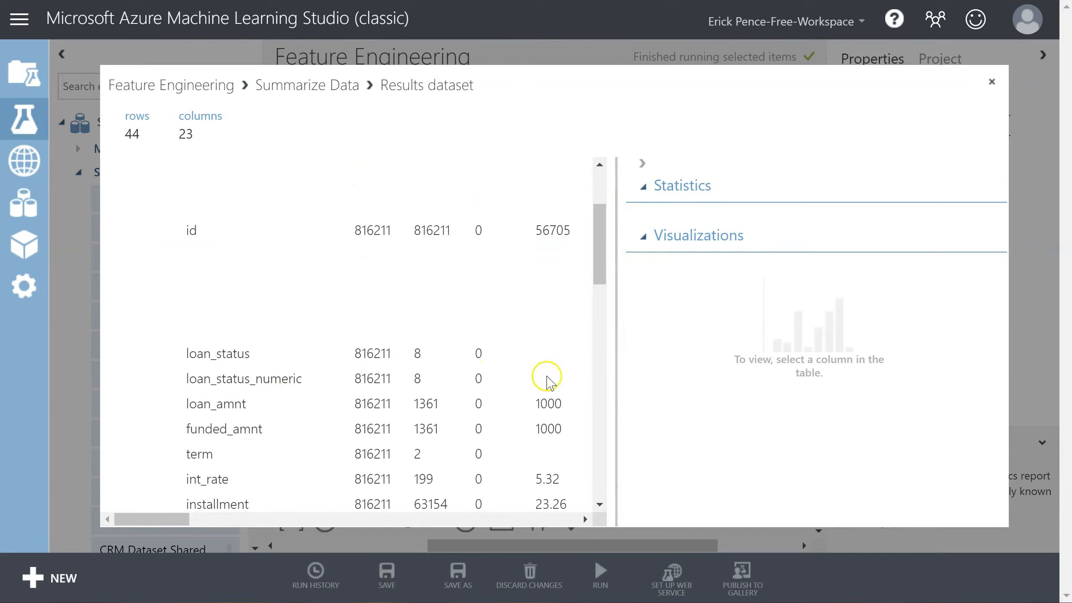
drag(182, 519, 228, 515)
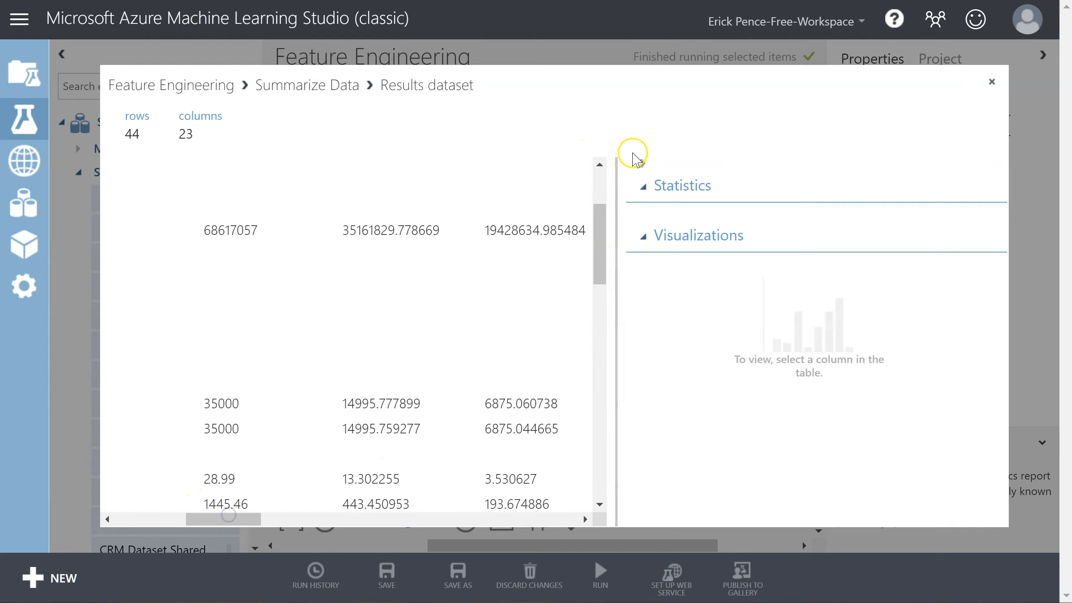
Collapse the statistics and visualizations pane and compare the loan_status_numeric row with the other features across the wider summary table
click(635, 160)
scroll(522, 297, up, 3)
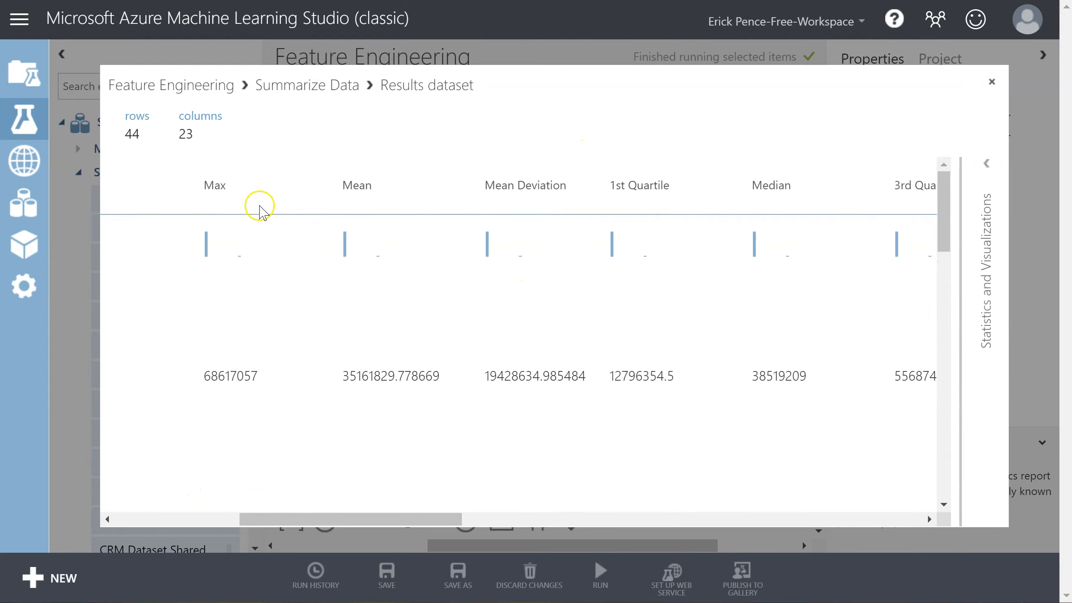
drag(411, 516, 228, 517)
scroll(522, 456, down, 2)
scroll(523, 456, down, 2)
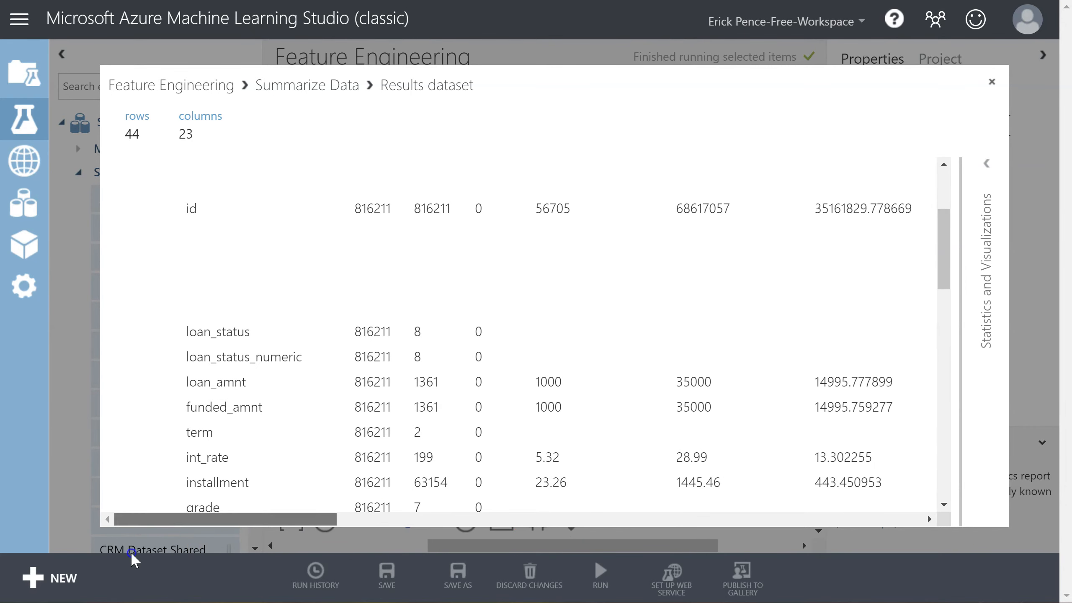
drag(204, 357, 293, 356)
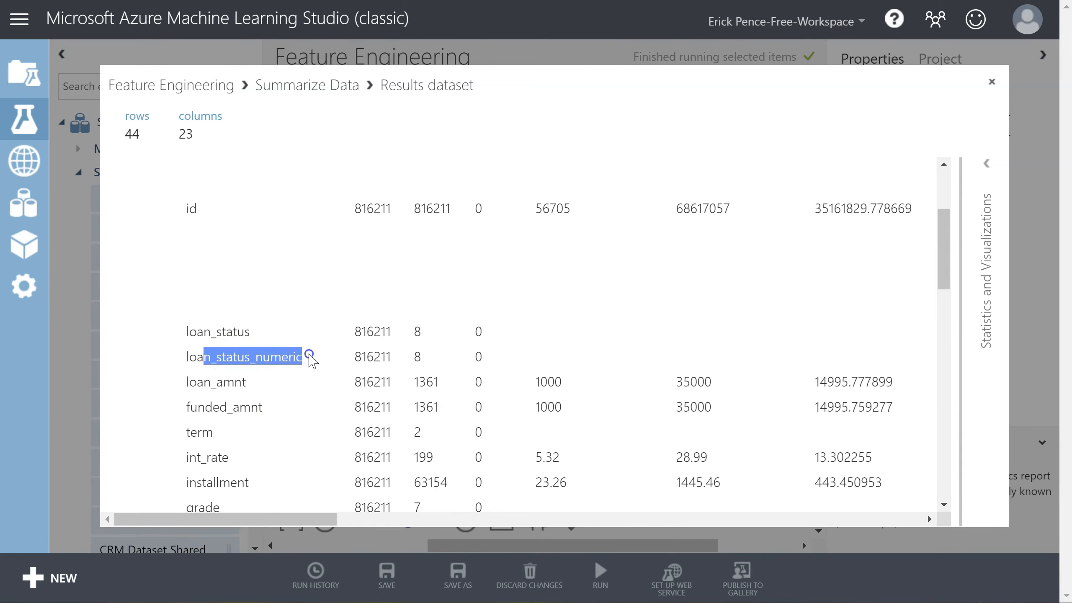
click(992, 82)
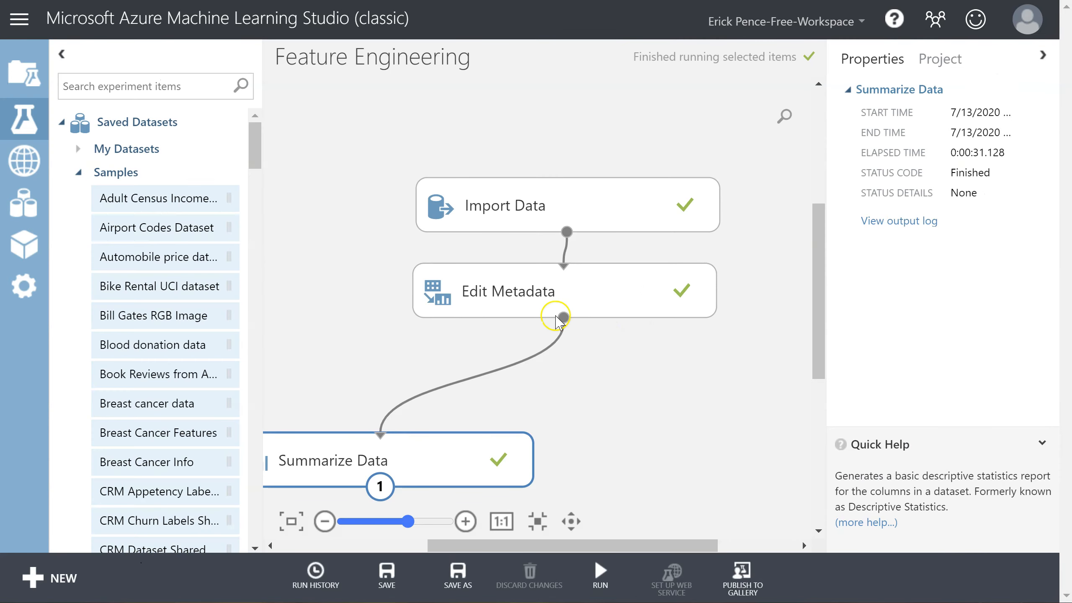